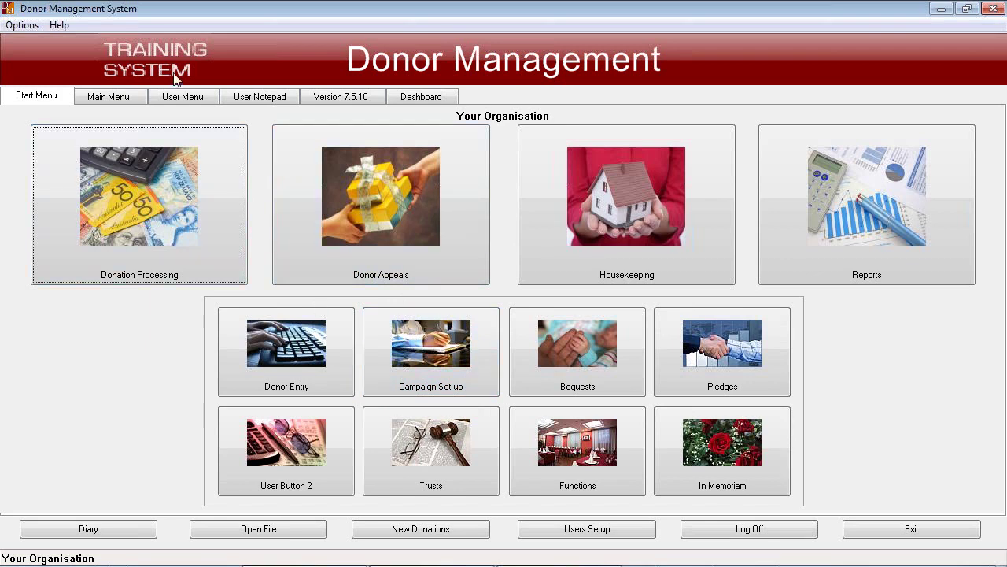
Open the Campaign Set-up section within Fundraising of Donman Version 7.
{"action": "left_click", "coordinate": [118, 101]}
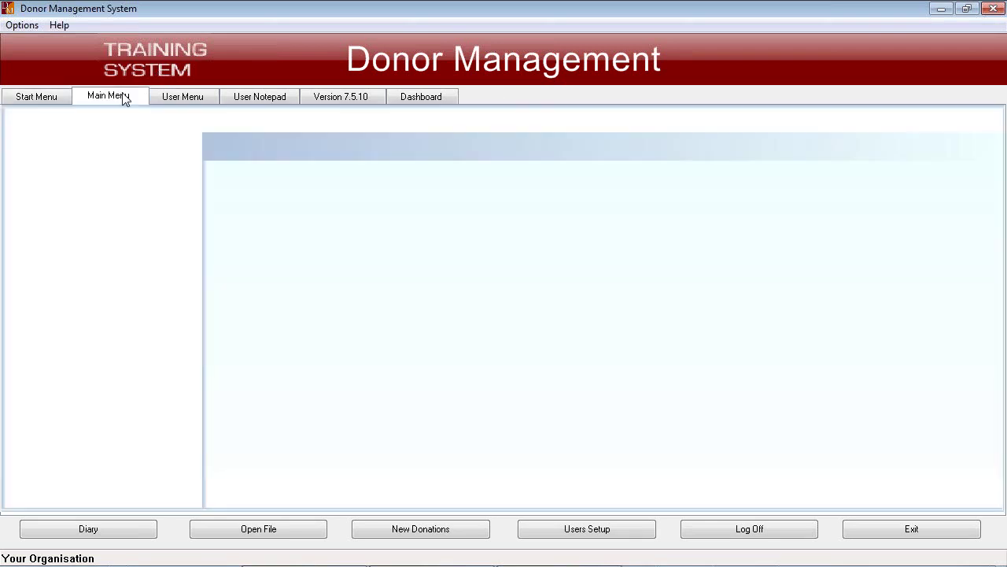
{"action": "left_click", "coordinate": [120, 144]}
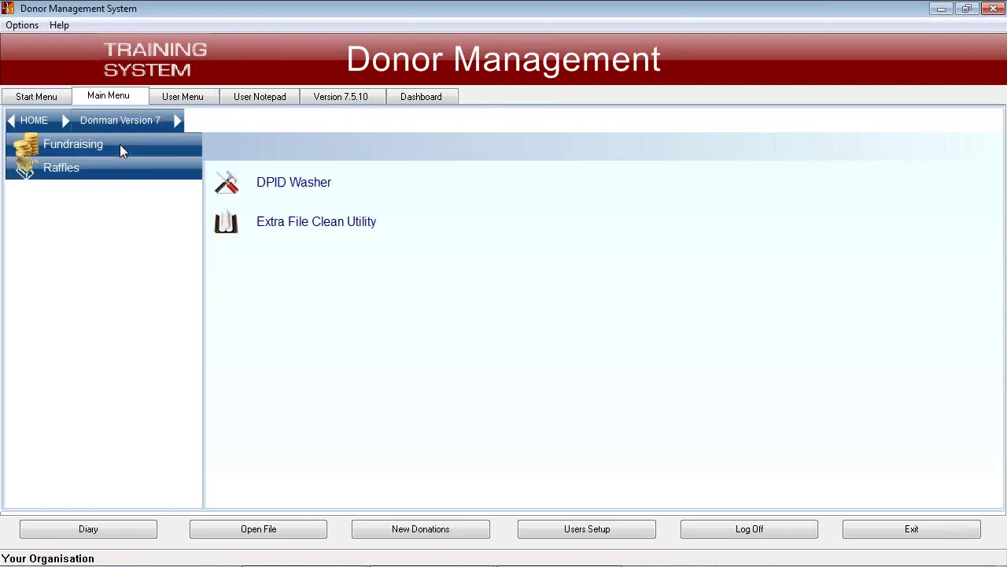
{"action": "left_click", "coordinate": [122, 146]}
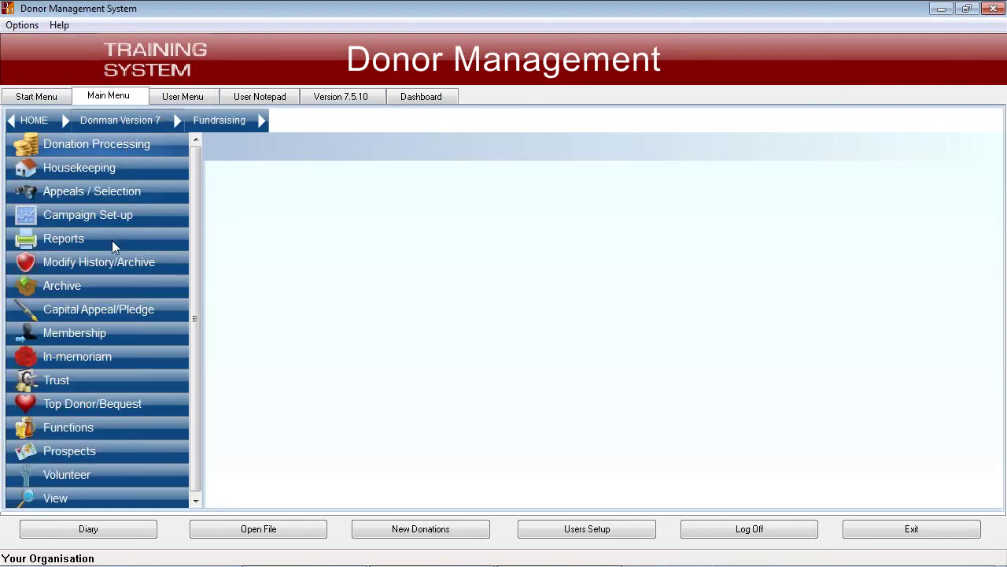
{"action": "left_click", "coordinate": [163, 214]}
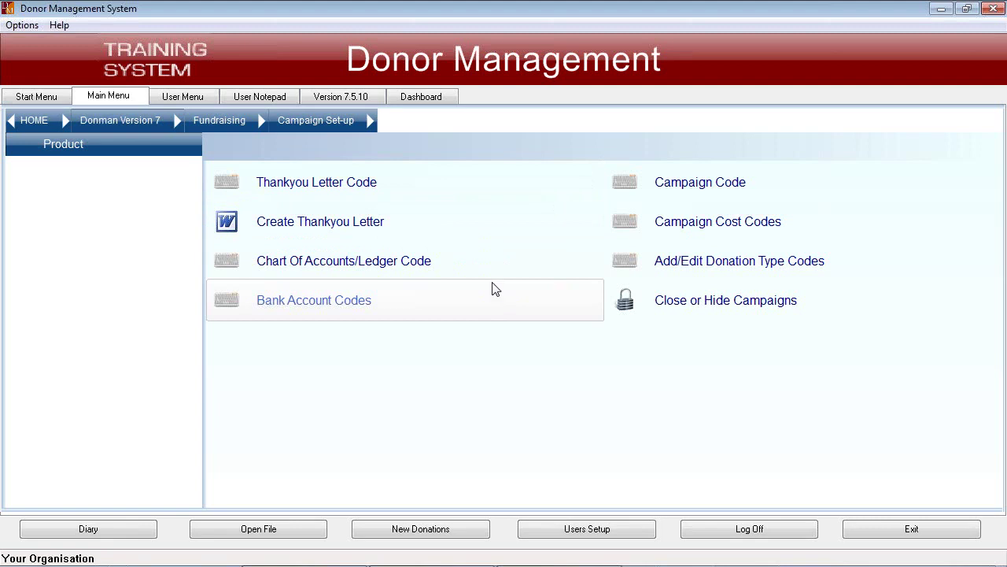
Open the thank-you letter code entry form, review the list of existing letter codes, and exit the form.
{"action": "left_click", "coordinate": [323, 186]}
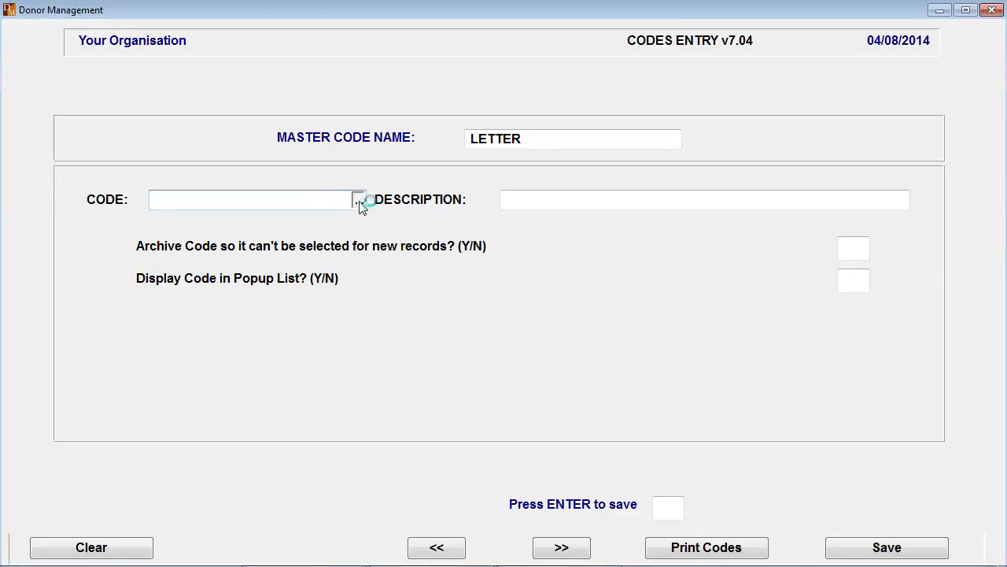
{"action": "left_click", "coordinate": [358, 200]}
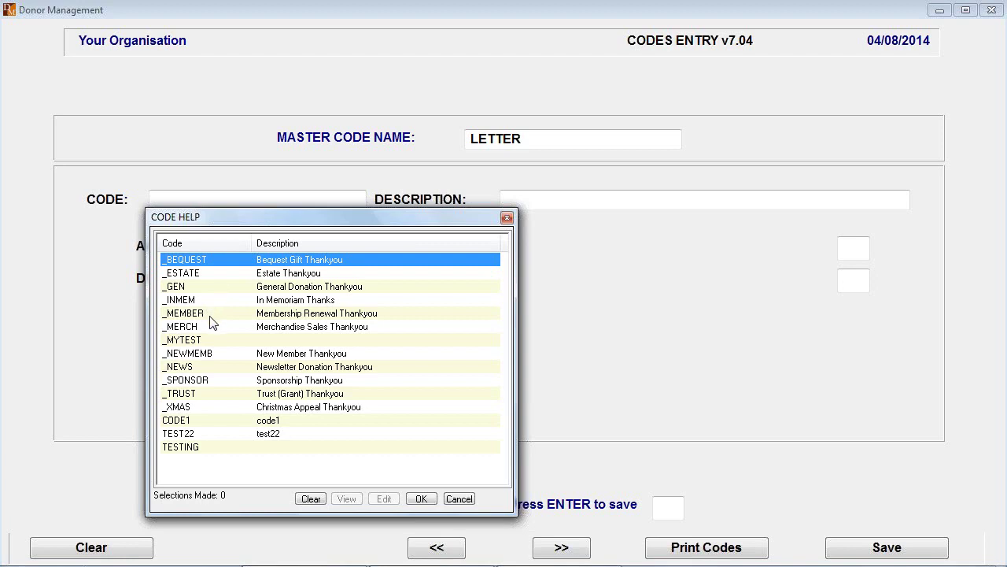
{"action": "left_click", "coordinate": [259, 203]}
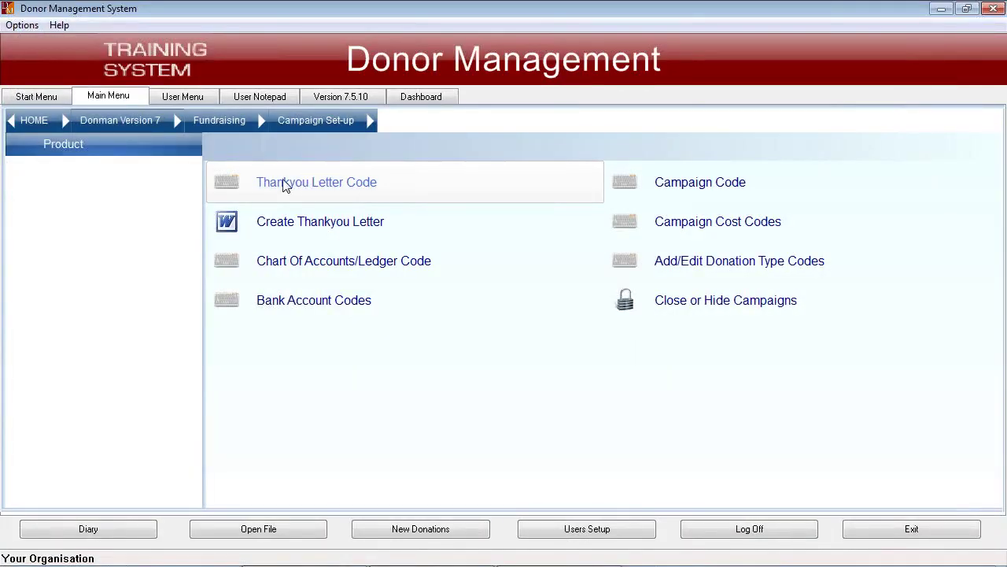
{"action": "left_click", "coordinate": [328, 185]}
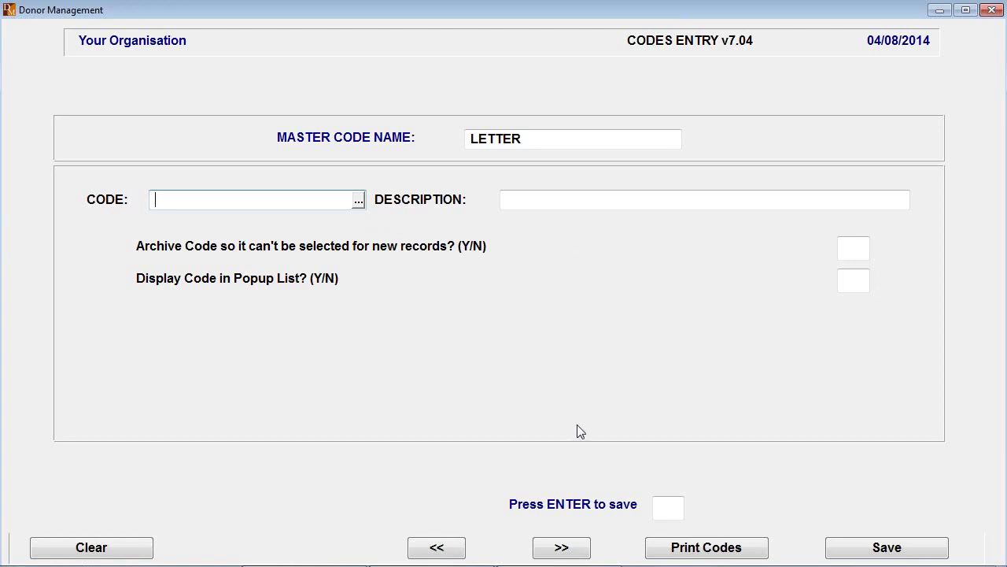
{"action": "left_click", "coordinate": [240, 205]}
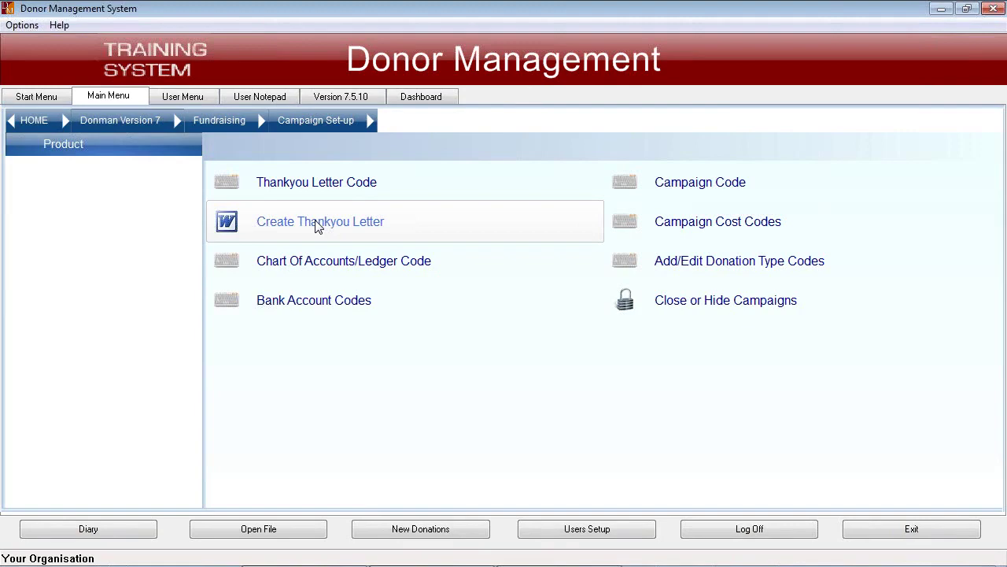
Launch the thank-you letter creation in Microsoft Word, view the blank document, and close Word.
{"action": "left_click", "coordinate": [317, 223]}
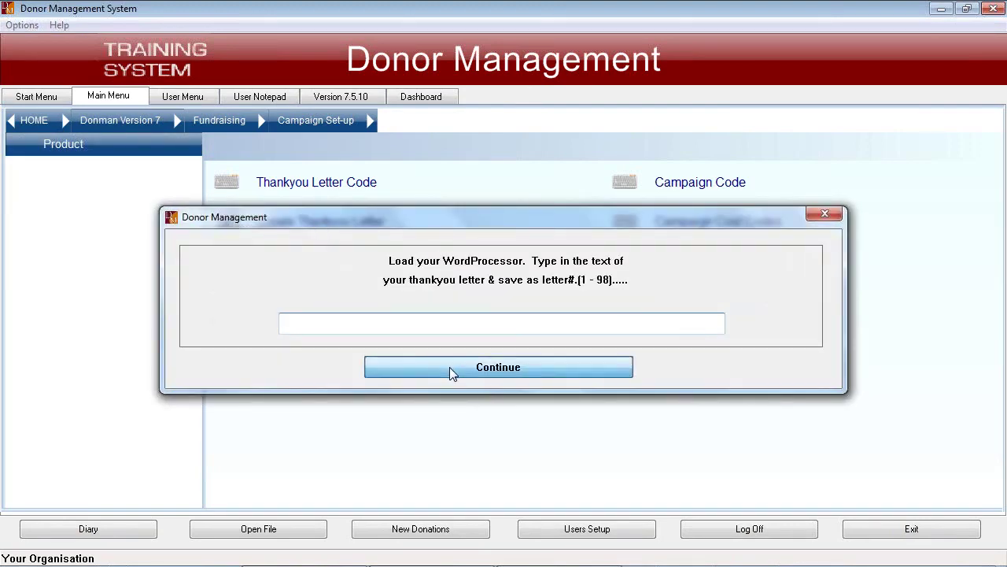
{"action": "left_click", "coordinate": [451, 368]}
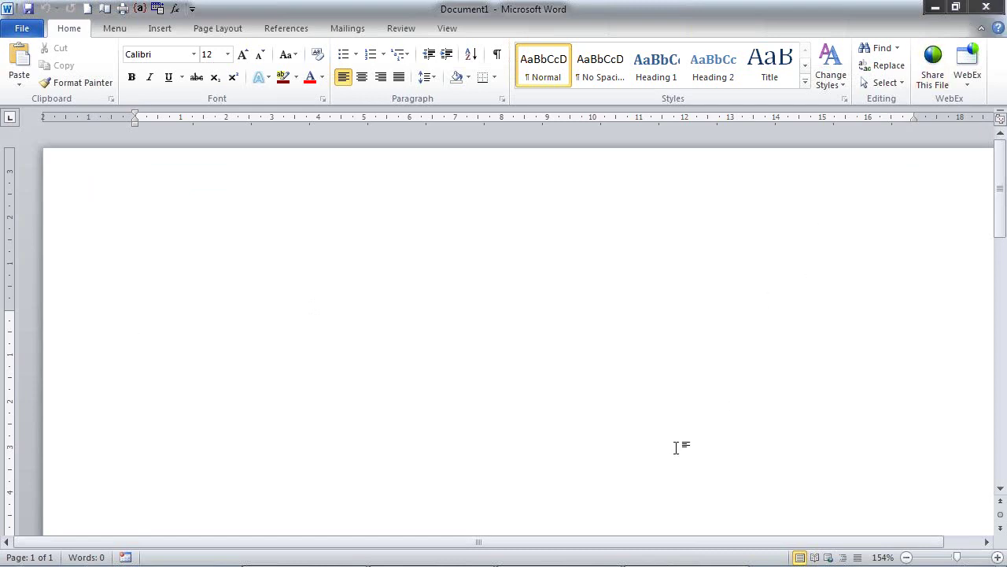
{"action": "left_click", "coordinate": [985, 10]}
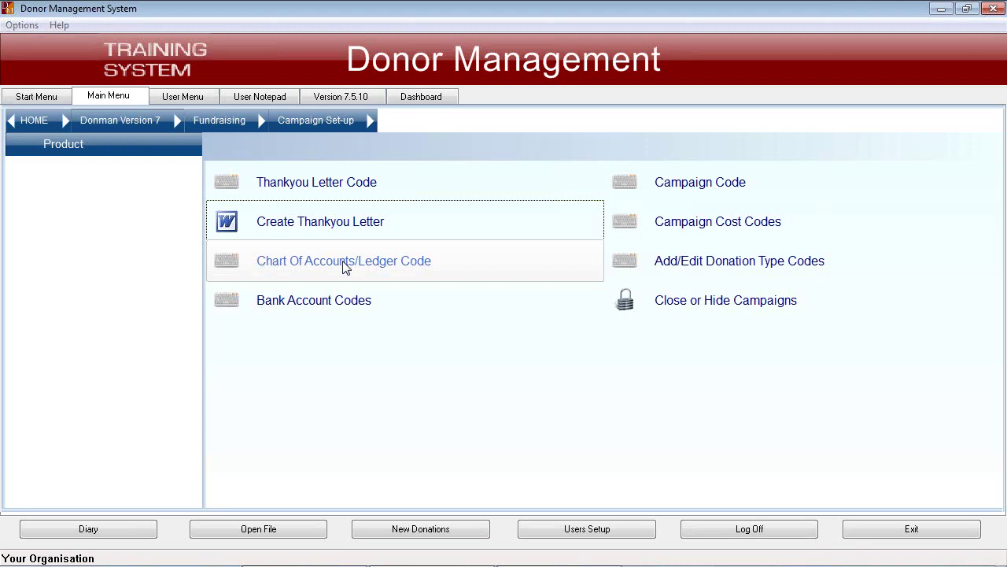
Load the Donations Received ledger code 4-1400 from the chart of accounts and inspect its archive and tax-deductibility settings.
{"action": "left_click", "coordinate": [345, 266]}
{"action": "left_click", "coordinate": [445, 364]}
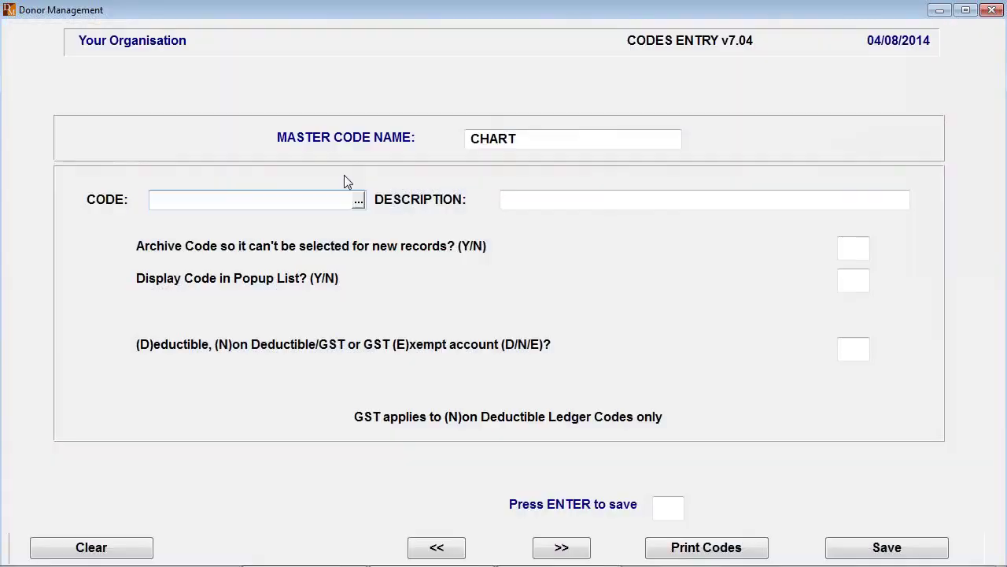
{"action": "left_click", "coordinate": [420, 198]}
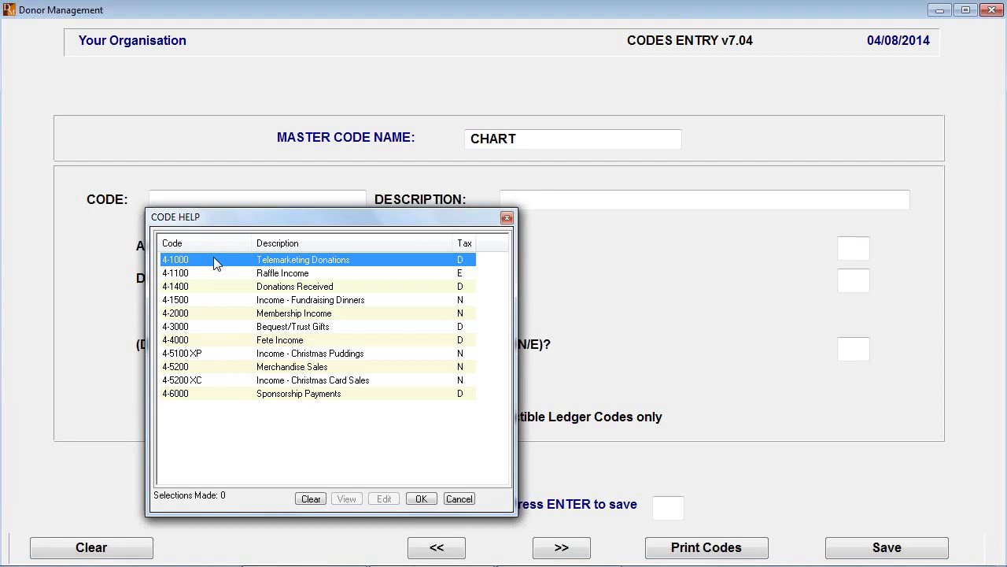
{"action": "double_click", "coordinate": [277, 288]}
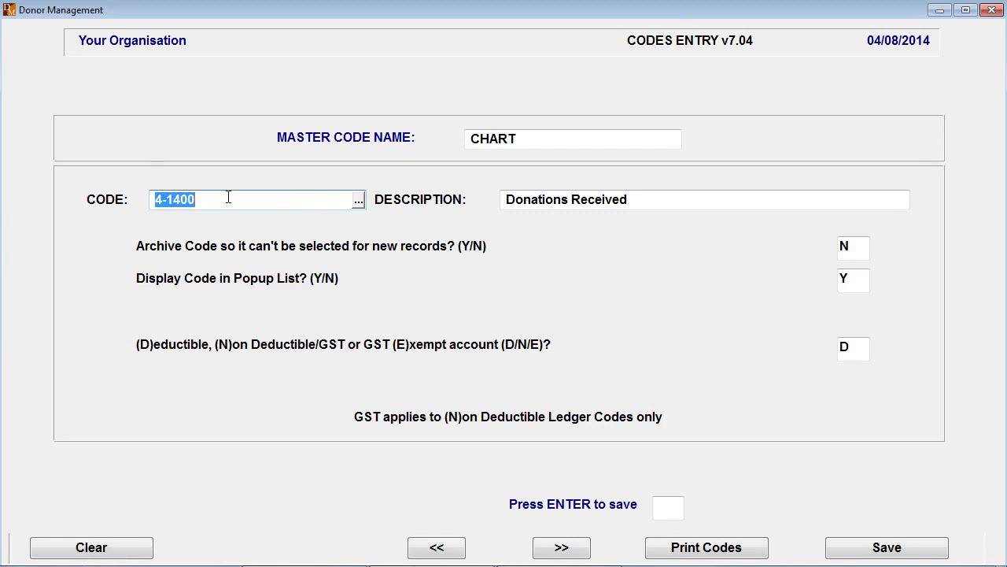
{"action": "left_click", "coordinate": [860, 252]}
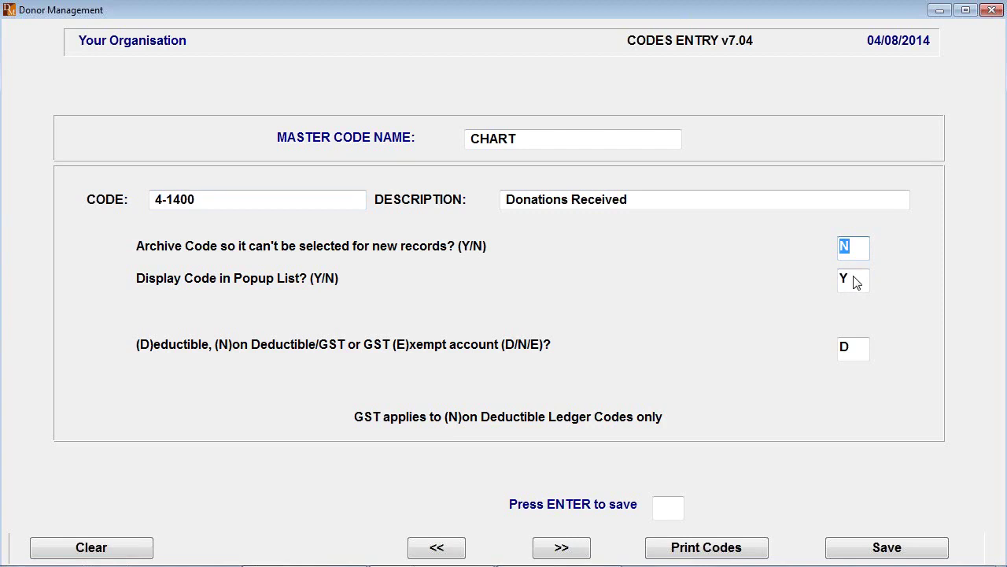
{"action": "left_click", "coordinate": [856, 348]}
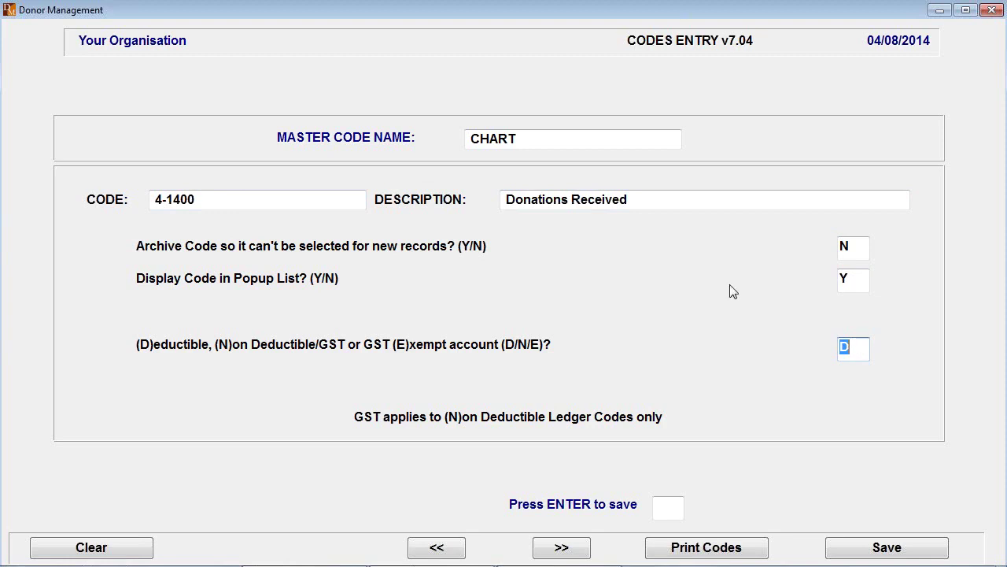
Load the Merchandise Sales ledger code 4-5200, inspect its tax setting, and exit the ledger code form.
{"action": "left_click", "coordinate": [358, 200]}
{"action": "left_click", "coordinate": [358, 202]}
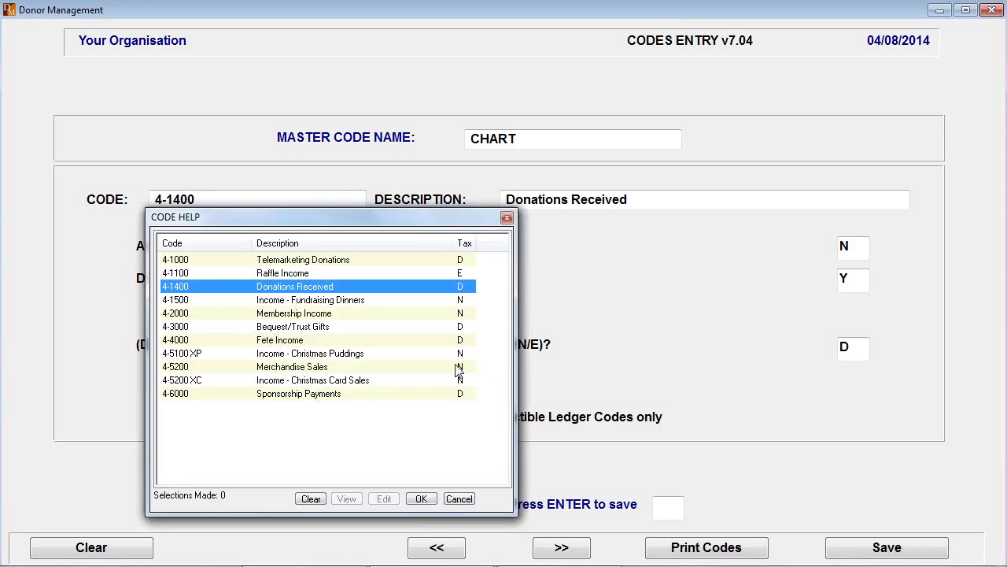
{"action": "left_click", "coordinate": [285, 368]}
{"action": "double_click", "coordinate": [285, 370]}
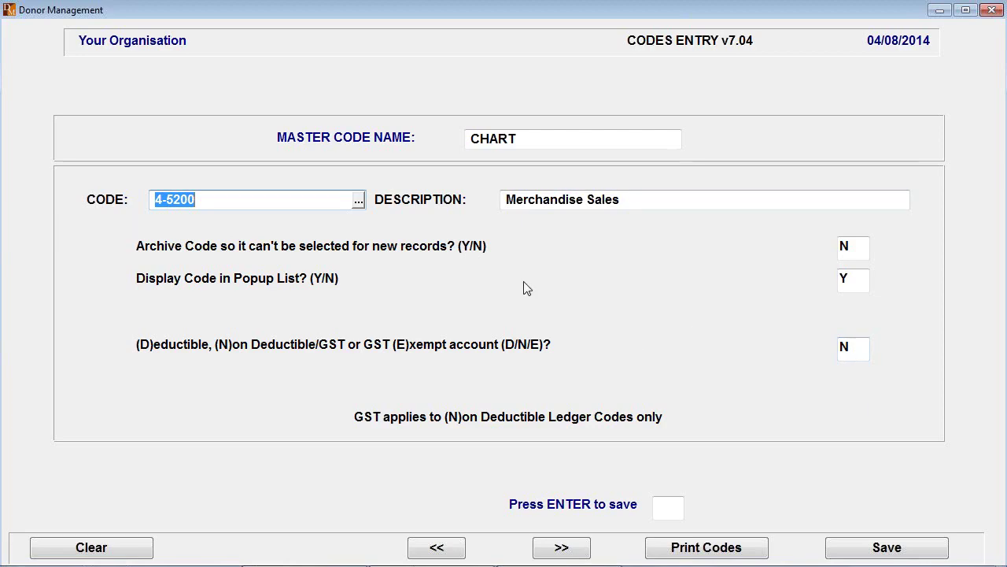
{"action": "key", "text": "Escape"}
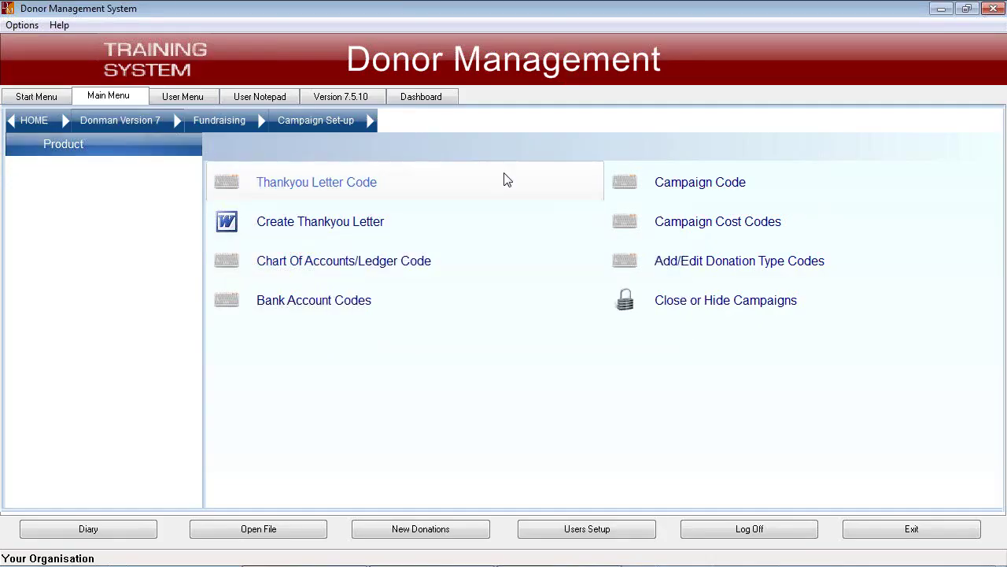
View the bank account and merchant number setup form and exit it.
{"action": "left_click", "coordinate": [314, 302]}
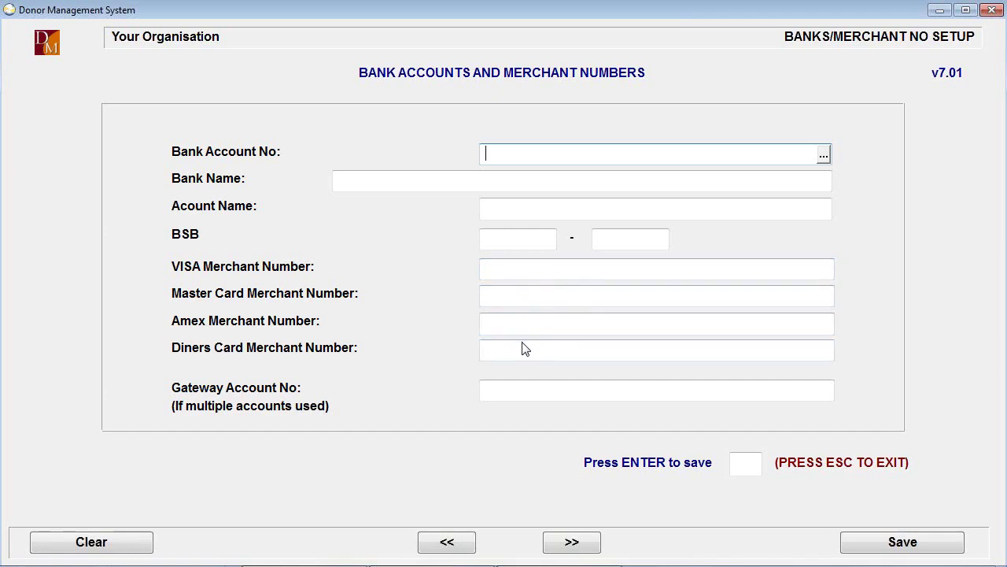
{"action": "key", "text": "Escape"}
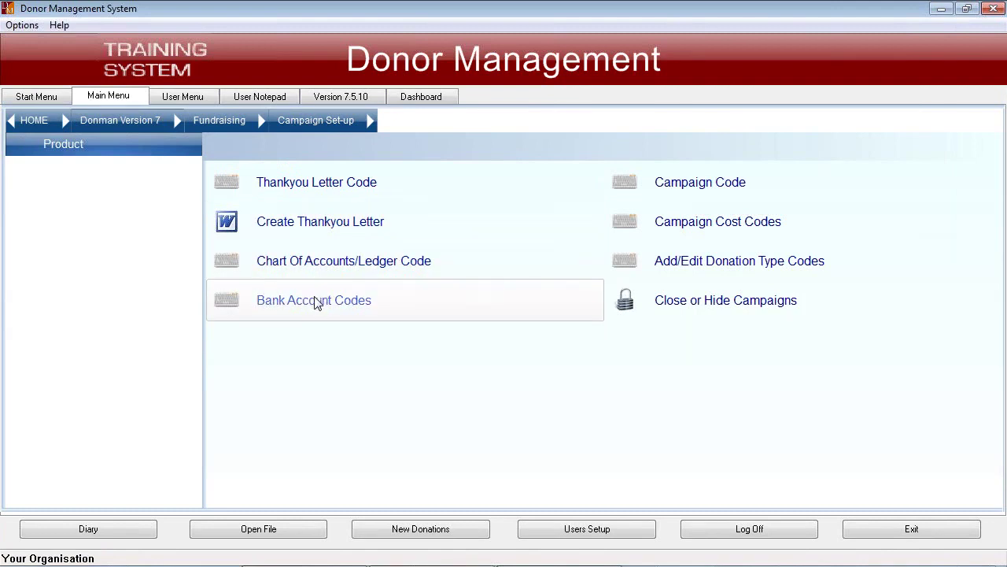
Open the campaign code setup, look through the existing campaigns, and load the GENERAL campaign.
{"action": "left_click", "coordinate": [699, 188]}
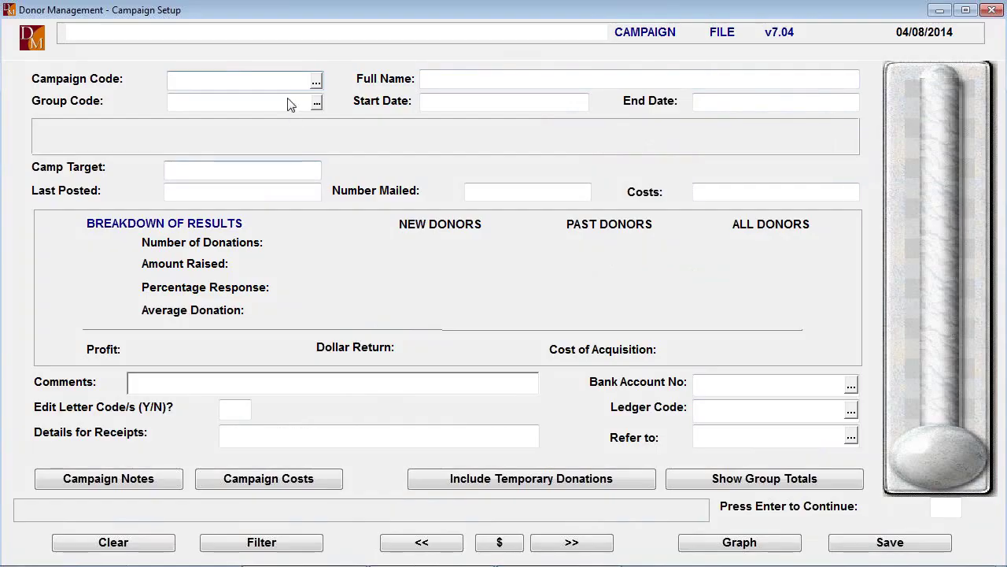
{"action": "left_click", "coordinate": [315, 83]}
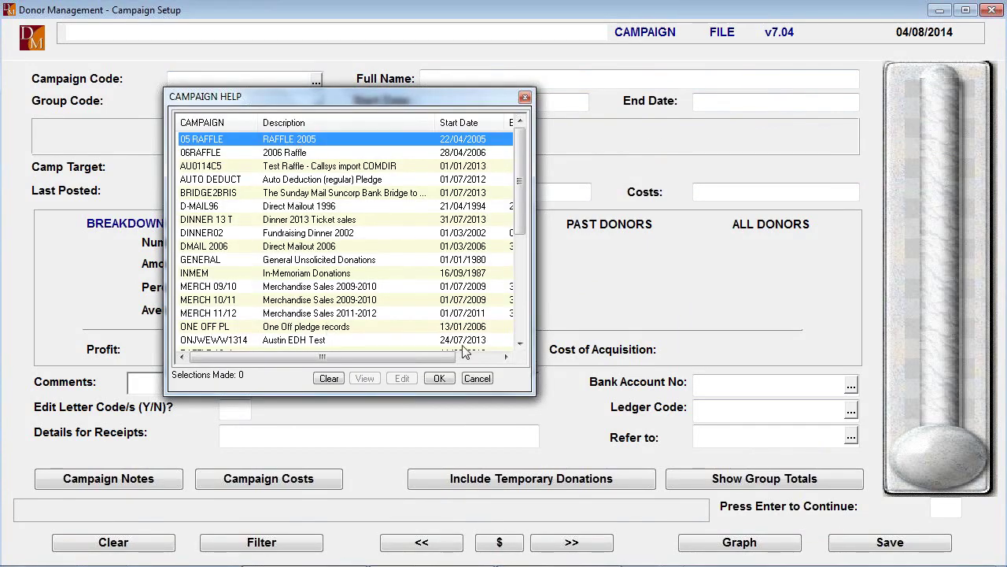
{"action": "left_click_drag", "start_coordinate": [519, 348], "coordinate": [519, 347]}
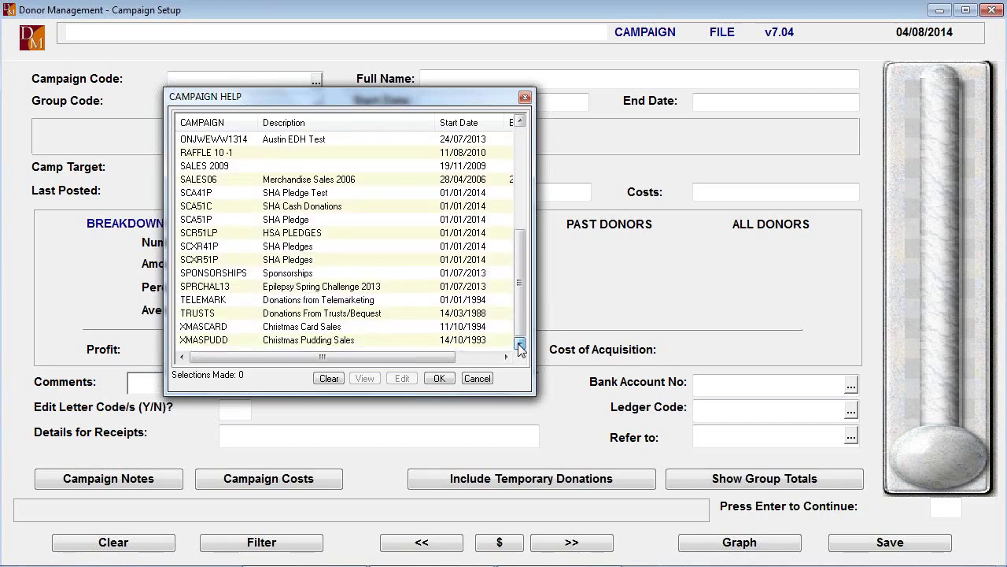
{"action": "left_click", "coordinate": [519, 135]}
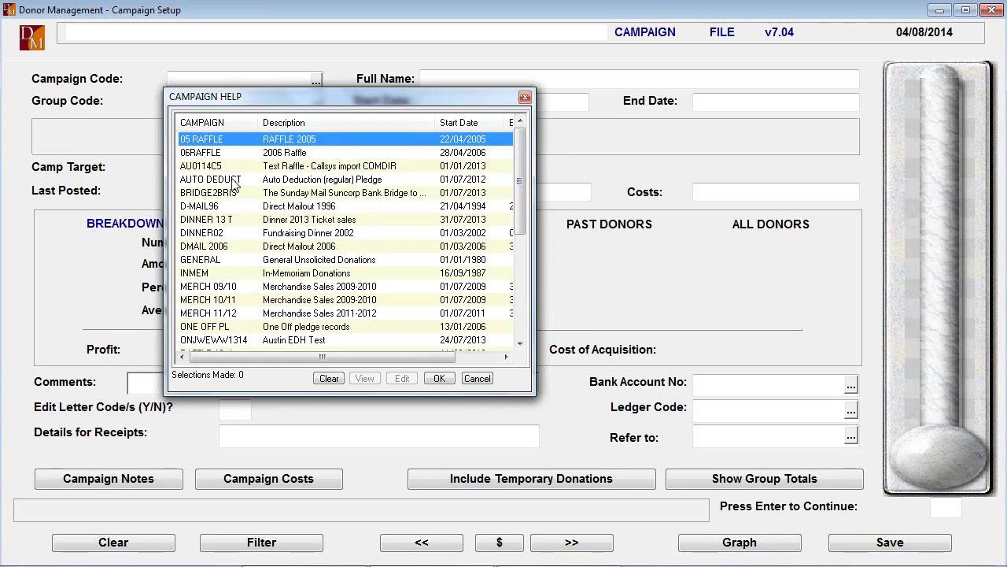
{"action": "double_click", "coordinate": [201, 260]}
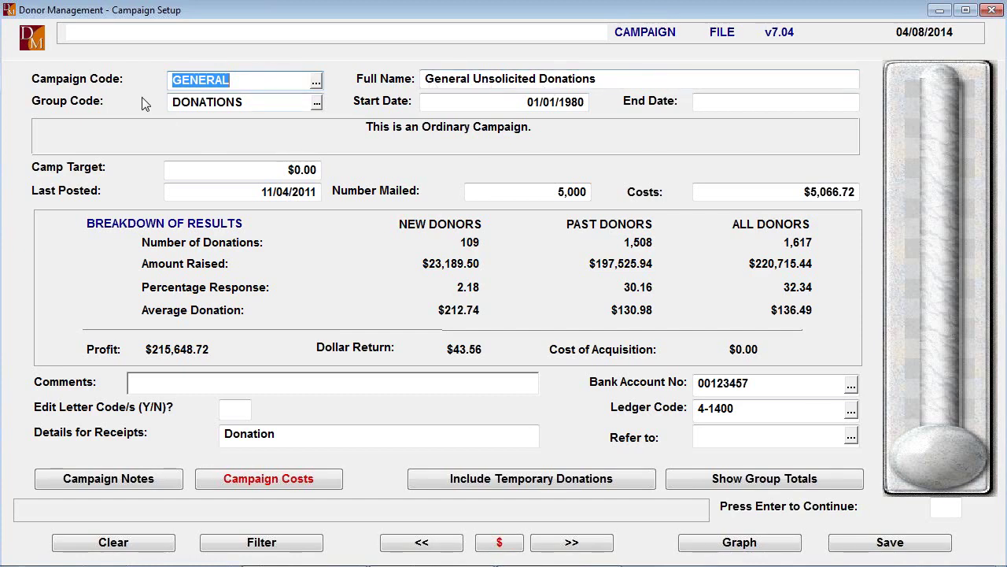
Set the GENERAL campaign's group code to AUSTIN from the list of campaign groups.
{"action": "left_click", "coordinate": [273, 98]}
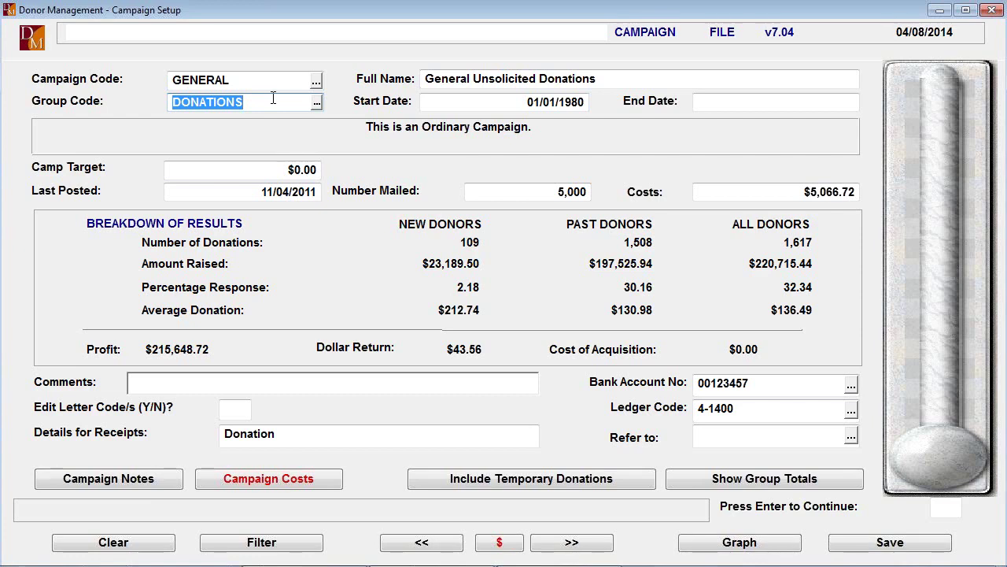
{"action": "left_click", "coordinate": [316, 102]}
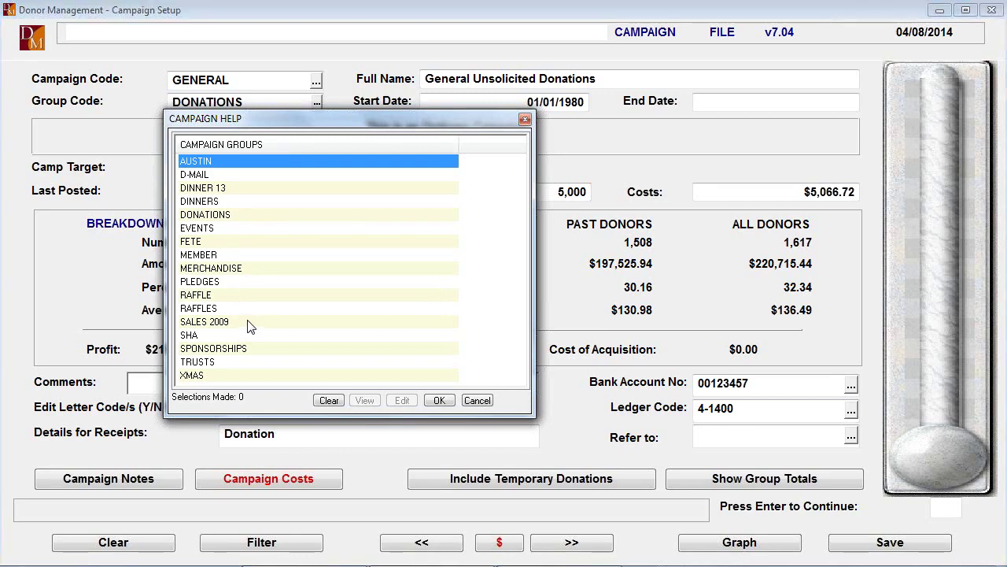
{"action": "left_click", "coordinate": [439, 401]}
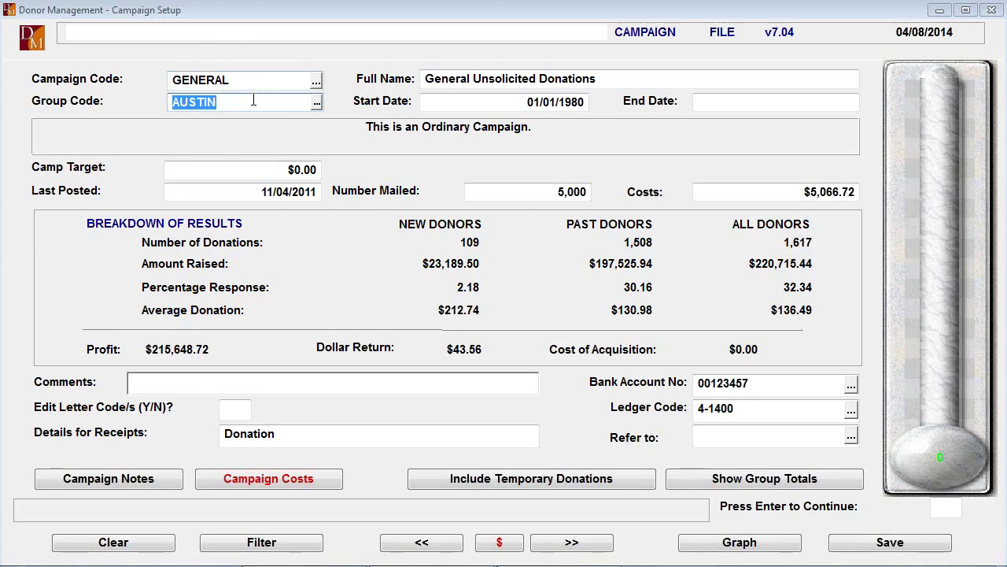
Review the GENERAL campaign's start and end dates, leaving the end date blank, and open its campaign type questions.
{"action": "left_click", "coordinate": [520, 101]}
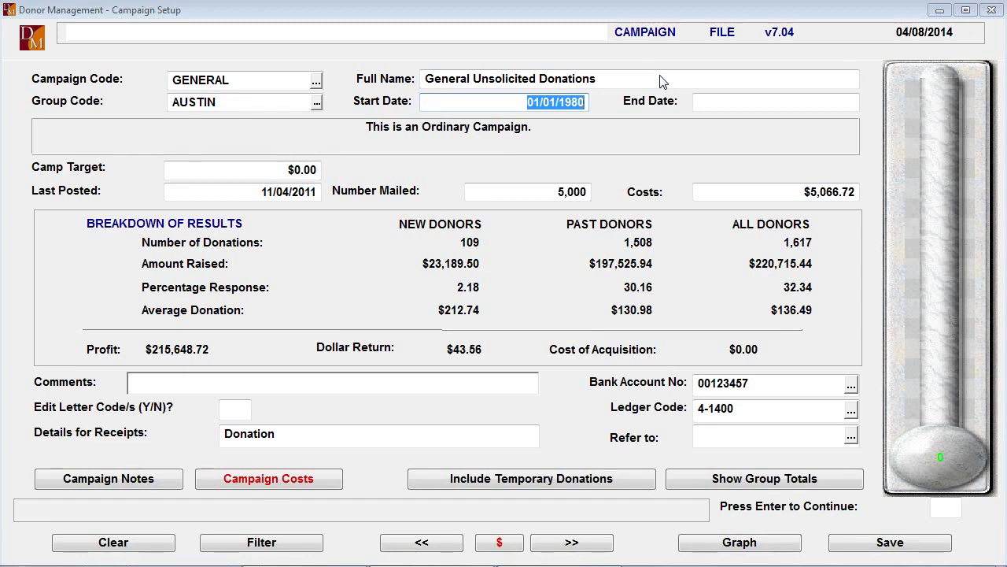
{"action": "left_click", "coordinate": [726, 101]}
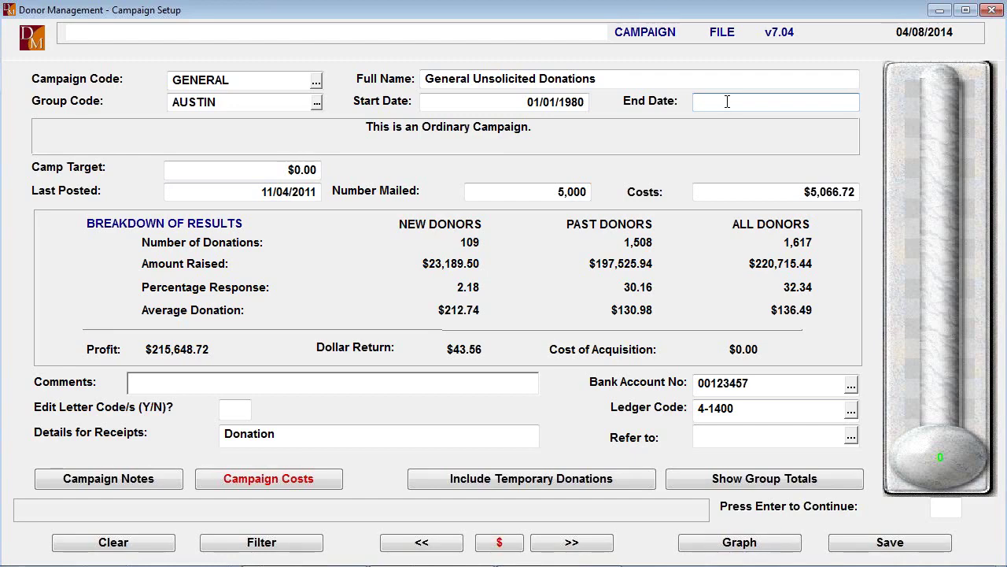
{"action": "key", "text": "Return"}
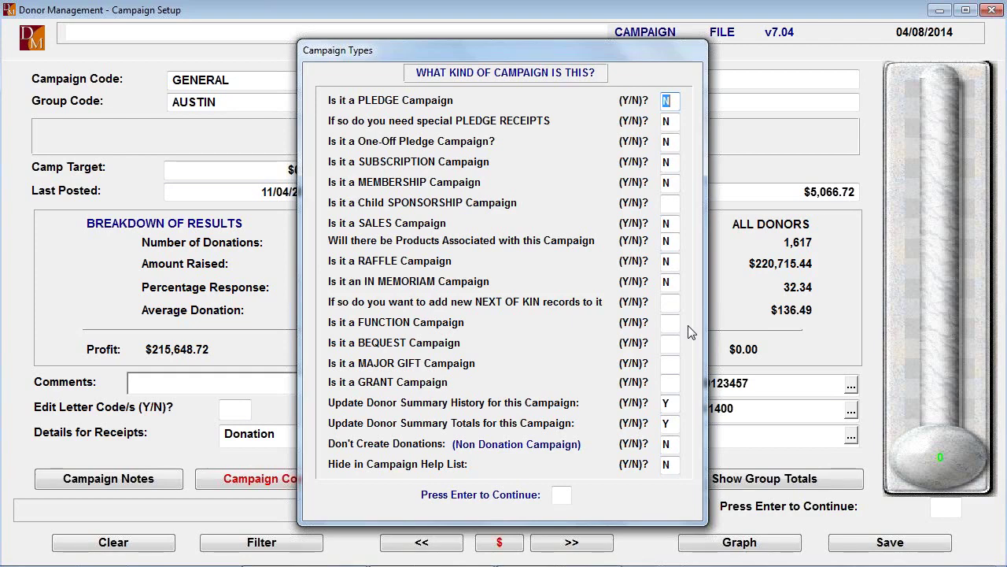
Answer N to the campaign type questions from pledge through in memoriam, including child sponsorship.
{"action": "key", "text": "Return"}
{"action": "key", "text": "Return"}
{"action": "key", "text": "Return"}
{"action": "key", "text": "Return"}
{"action": "key", "text": "Return"}
{"action": "key", "text": "Return"}
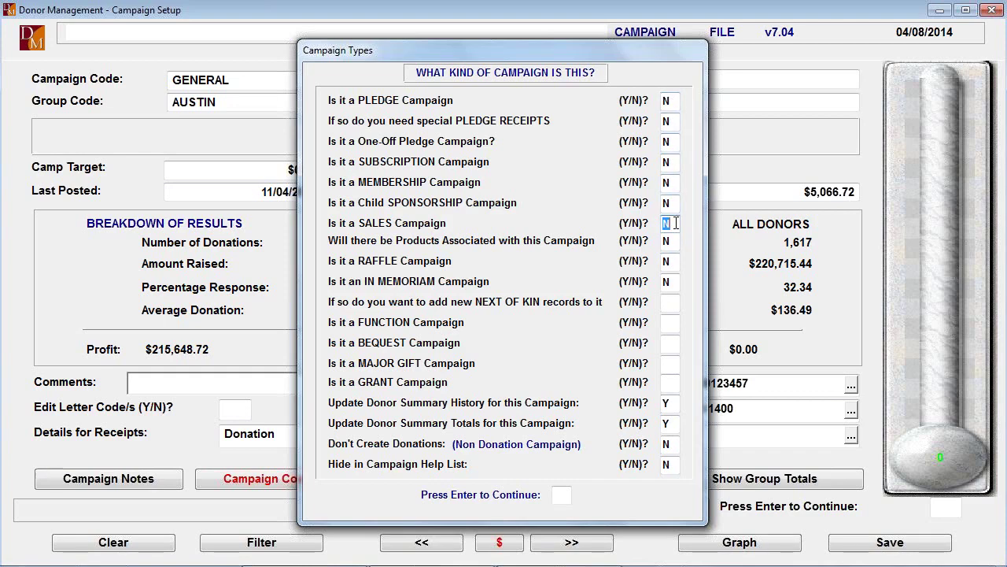
{"action": "key", "text": "Return"}
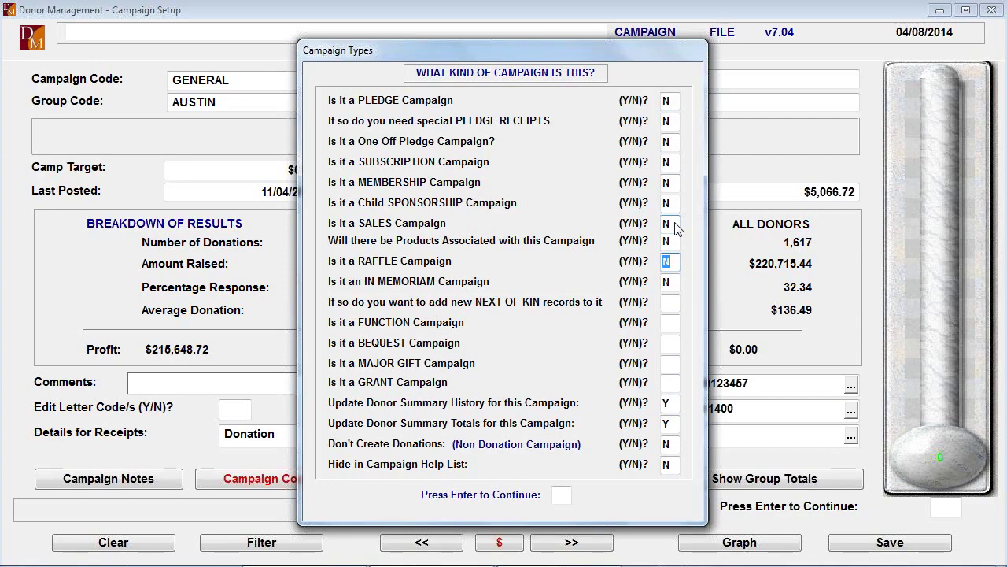
{"action": "key", "text": "Return"}
{"action": "key", "text": "Return"}
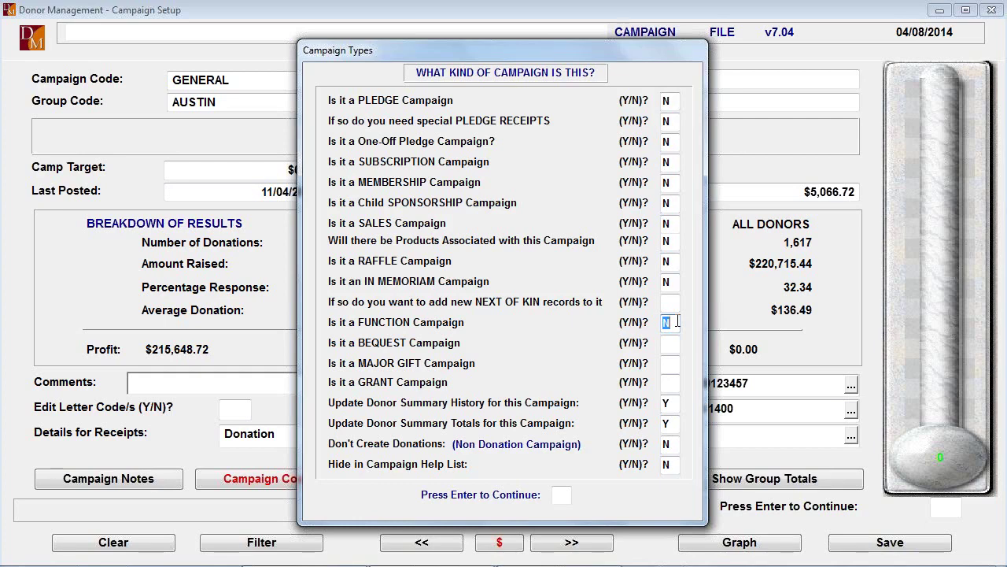
Answer N for function, bequest, major gift and grant, keep both donor summary updates at Y, and finish the campaign type questions.
{"action": "key", "text": "Return"}
{"action": "key", "text": "Return"}
{"action": "key", "text": "Return"}
{"action": "key", "text": "Return"}
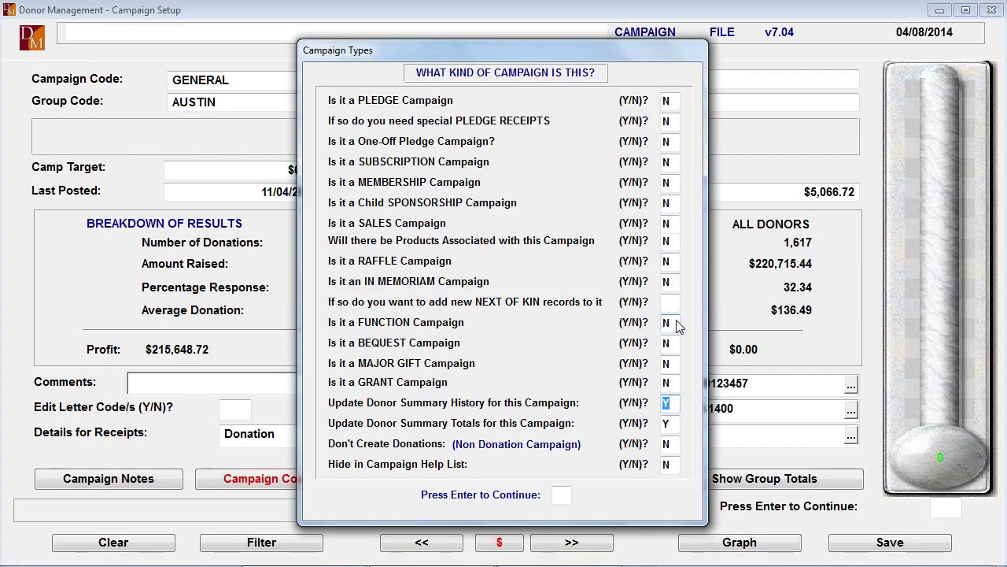
{"action": "key", "text": "Return"}
{"action": "key", "text": "Return"}
{"action": "key", "text": "Return"}
{"action": "key", "text": "Return"}
{"action": "key", "text": "Return"}
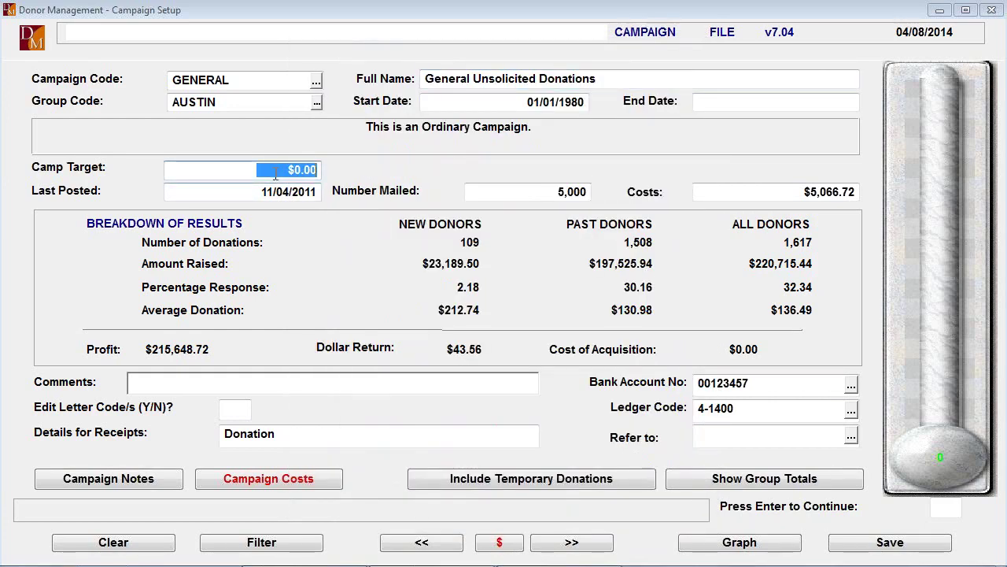
Try campaign targets of $1,000 and $2,000,000 for the GENERAL campaign to compare the target thermometer.
{"action": "type", "text": "1000"}
{"action": "key", "text": "Return"}
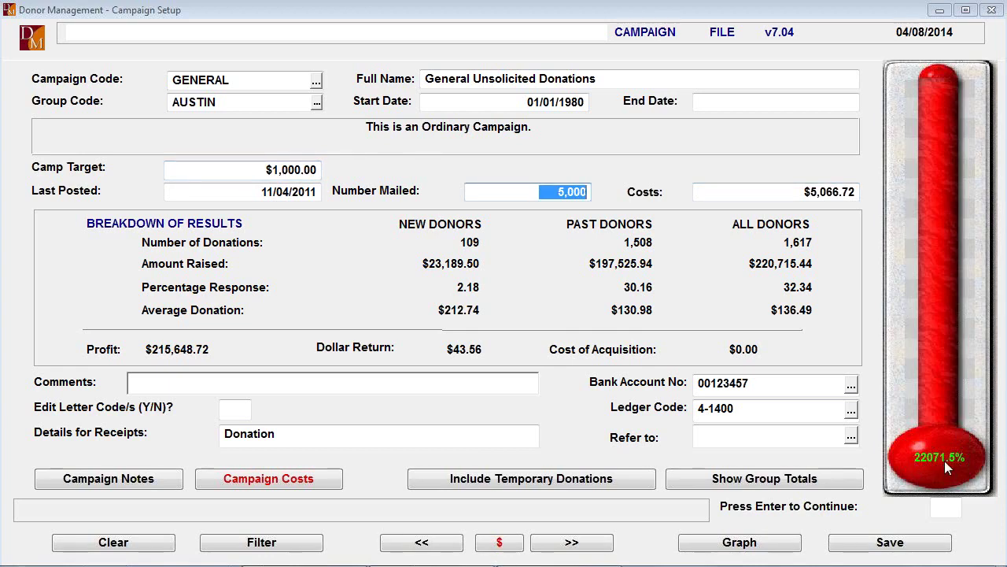
{"action": "left_click", "coordinate": [265, 169]}
{"action": "type", "text": "2000000"}
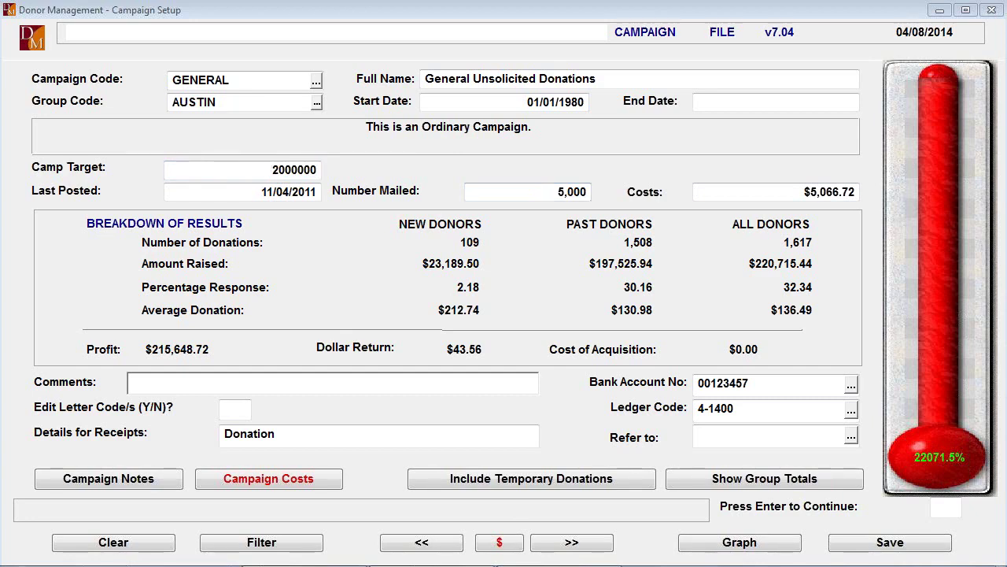
{"action": "key", "text": "Return"}
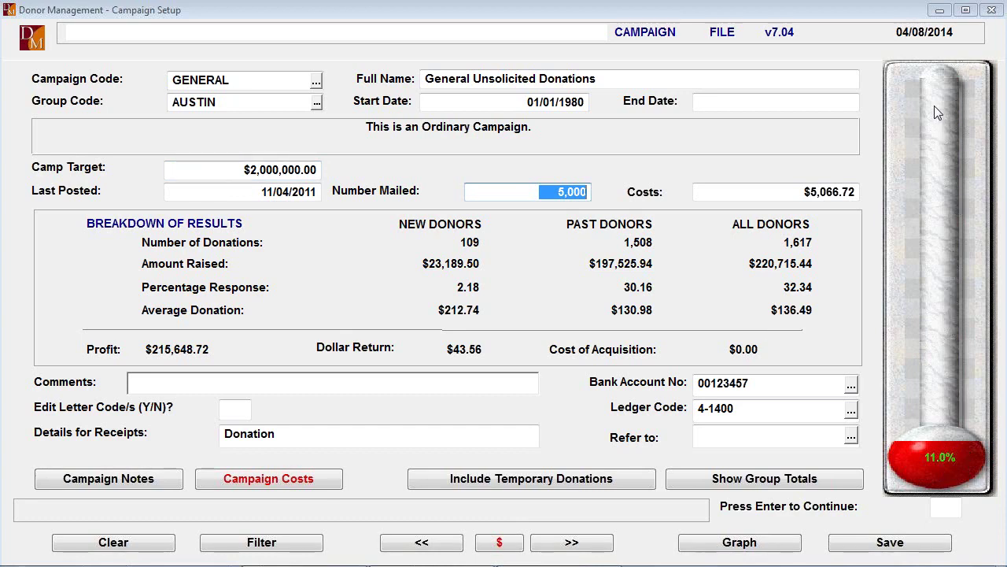
Reduce the GENERAL campaign's target to $200,000 and move on to the number mailed.
{"action": "left_click", "coordinate": [281, 174]}
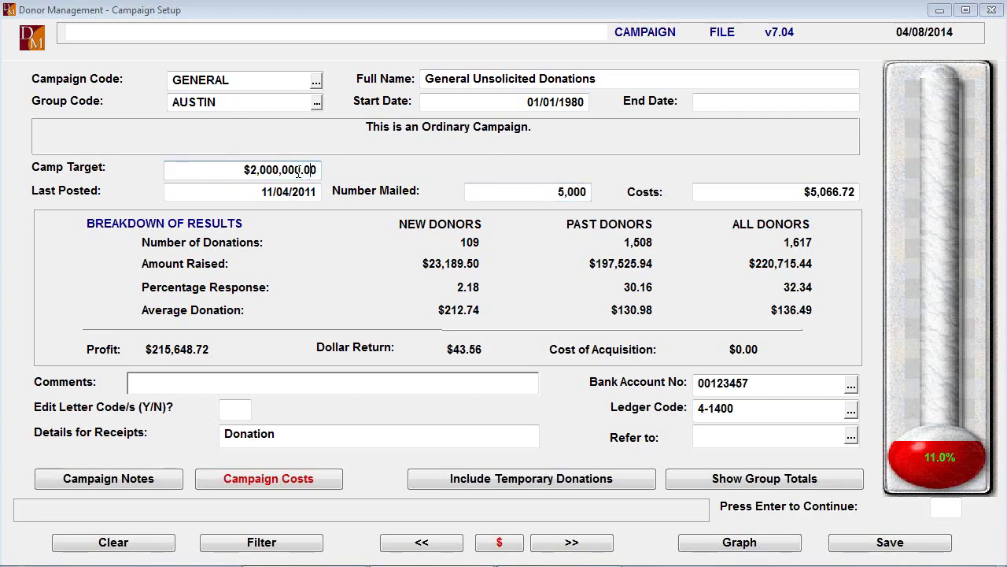
{"action": "key", "text": "BackSpace"}
{"action": "key", "text": "BackSpace"}
{"action": "key", "text": "BackSpace"}
{"action": "key", "text": "BackSpace"}
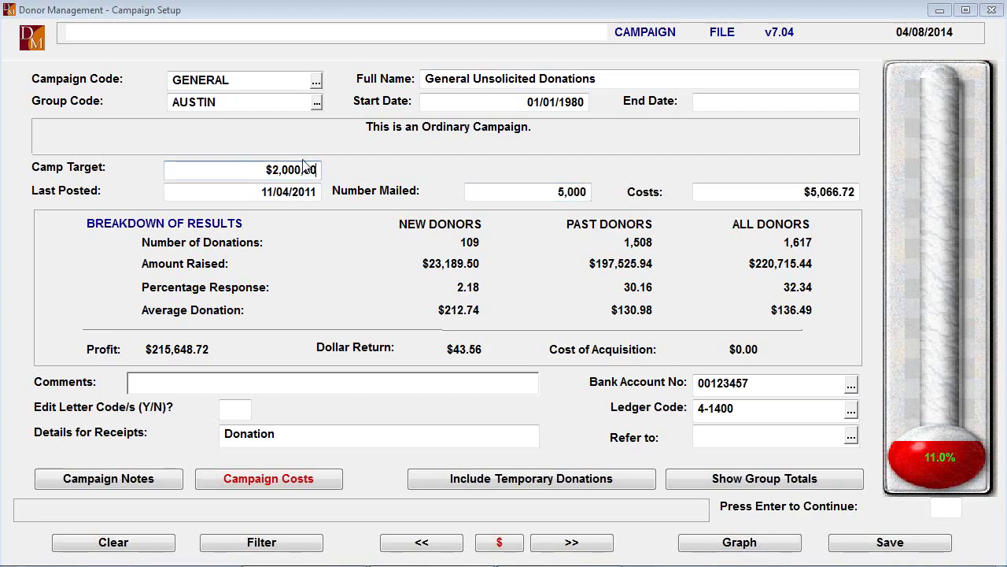
{"action": "key", "text": "Return"}
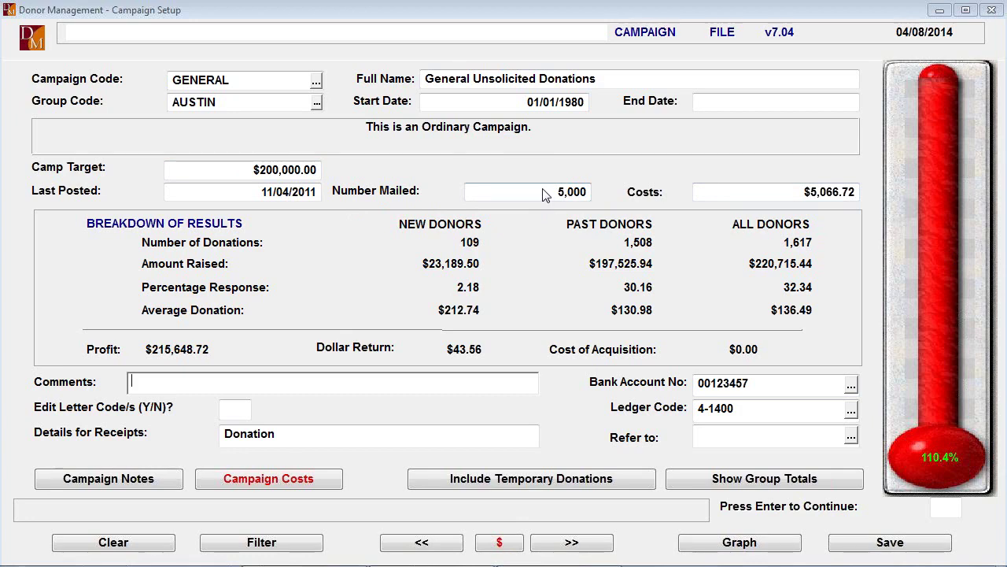
{"action": "key", "text": "Tab"}
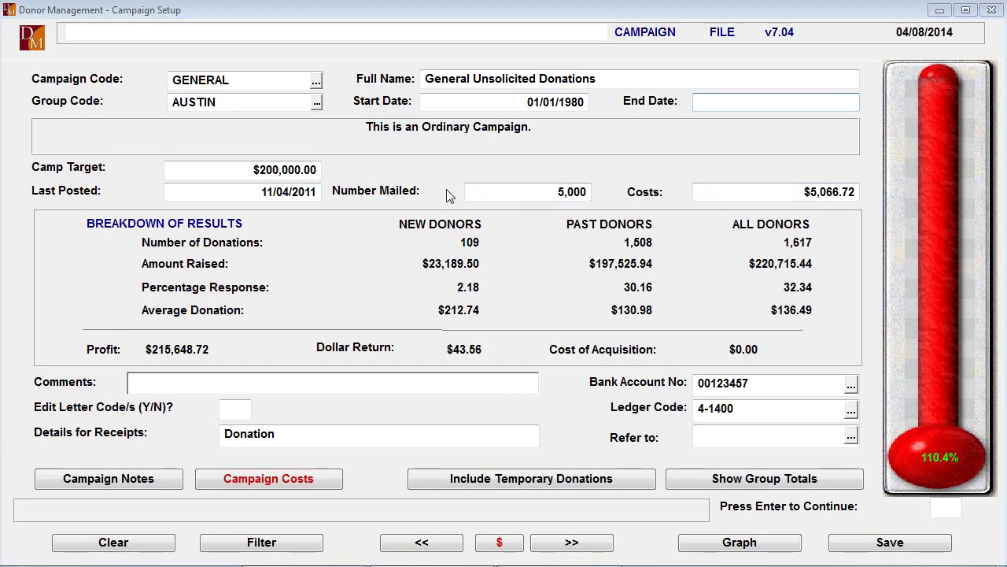
{"action": "left_click", "coordinate": [233, 175]}
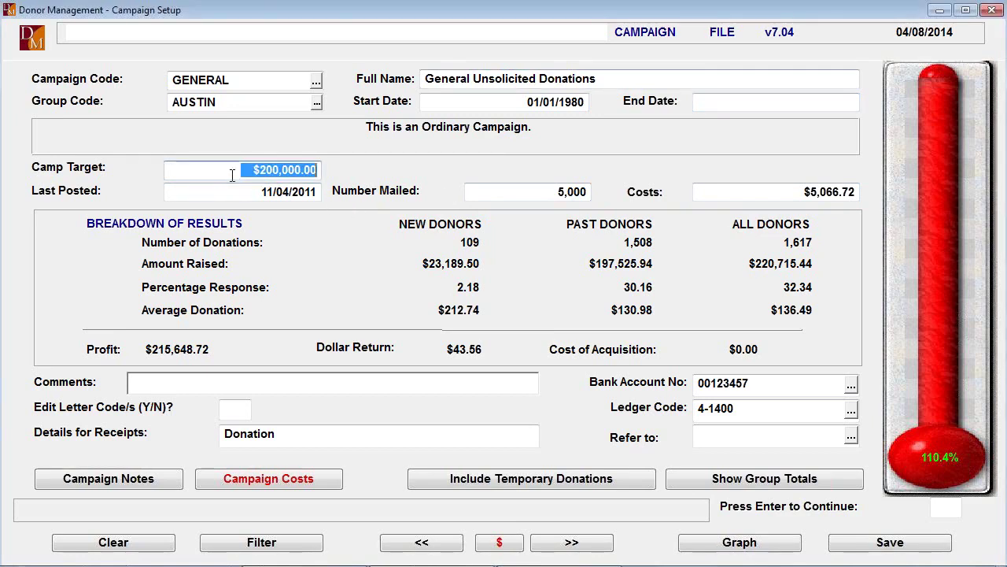
{"action": "key", "text": "Tab"}
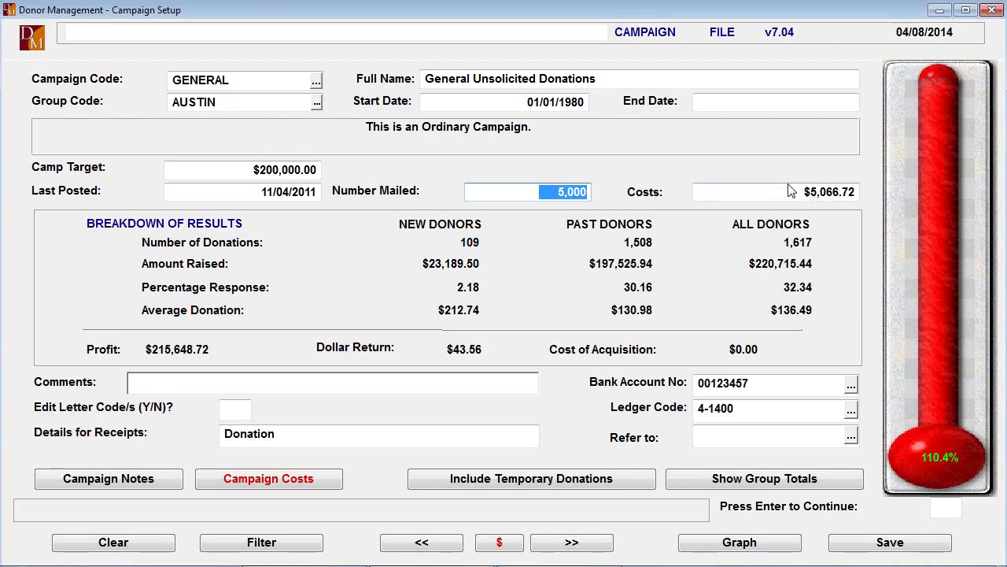
Set letter code editing to Y and choose _GEN as the thank-you letter for the first dollar range.
{"action": "key", "text": "Return"}
{"action": "key", "text": "Return"}
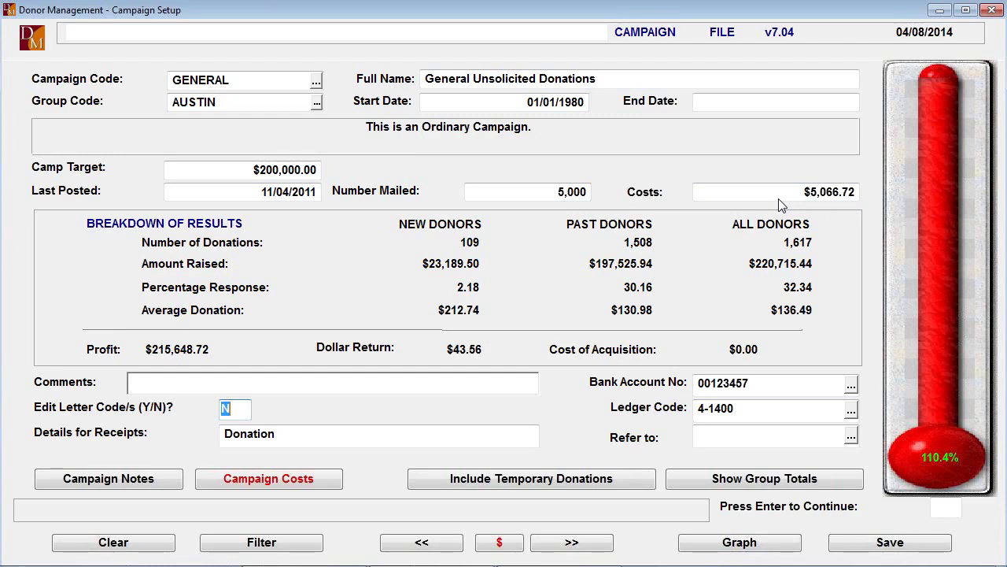
{"action": "type", "text": "Y"}
{"action": "key", "text": "Return"}
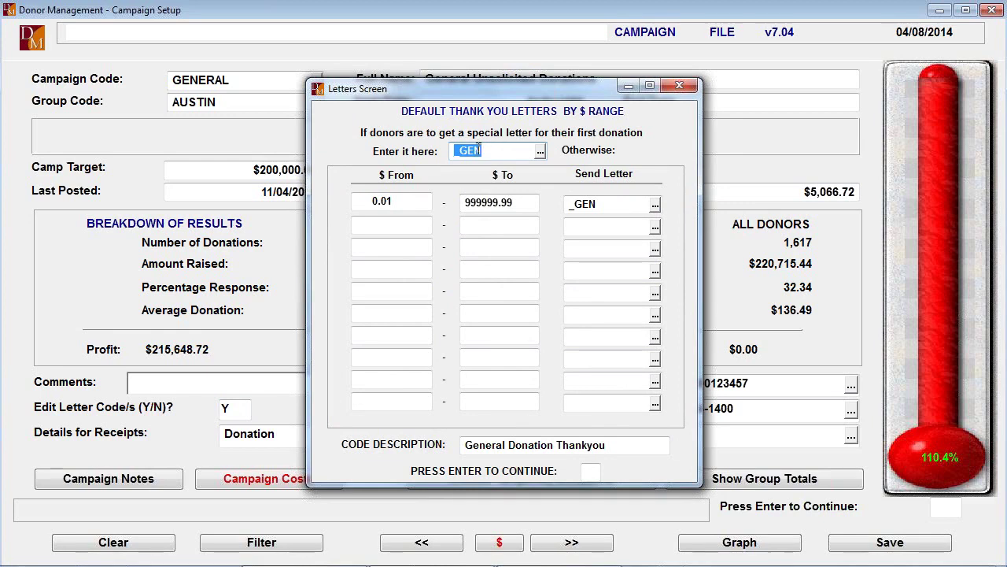
{"action": "double_click", "coordinate": [630, 207]}
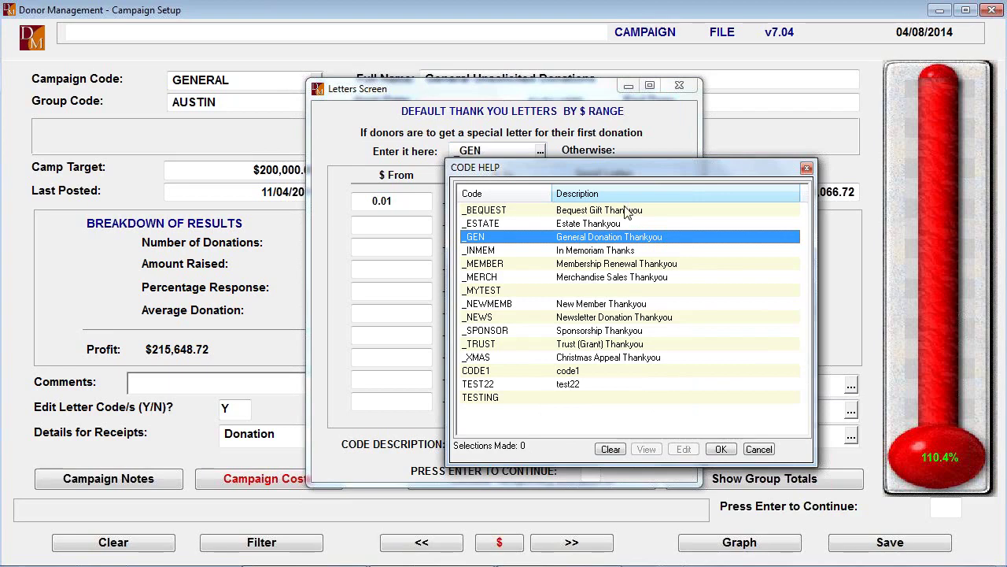
{"action": "double_click", "coordinate": [488, 243]}
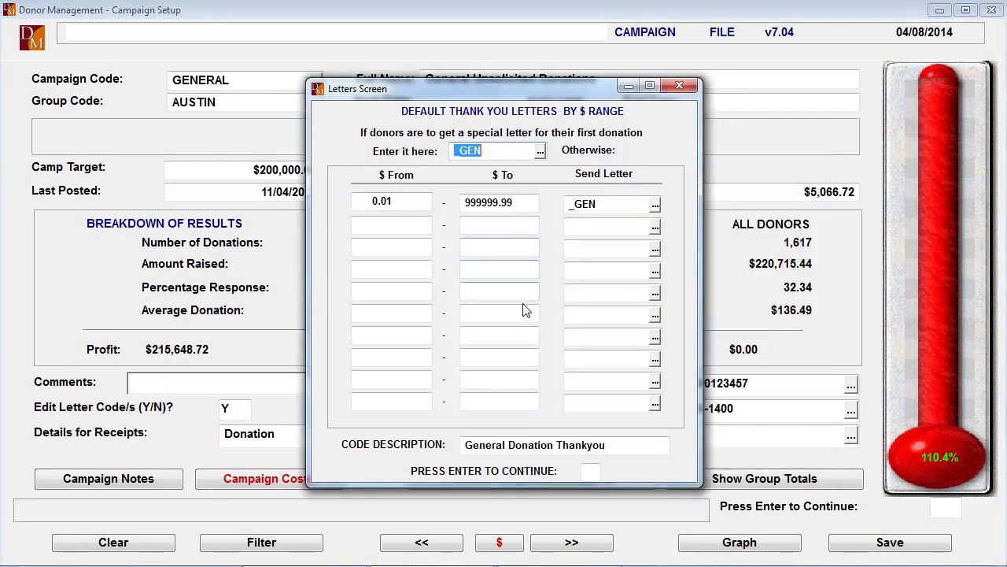
Accept the first-donation letter and the 0.01 to 999999.99 range with letter _GEN, and close the thank-you letter settings.
{"action": "key", "text": "Return"}
{"action": "key", "text": "Return"}
{"action": "key", "text": "Return"}
{"action": "key", "text": "Return"}
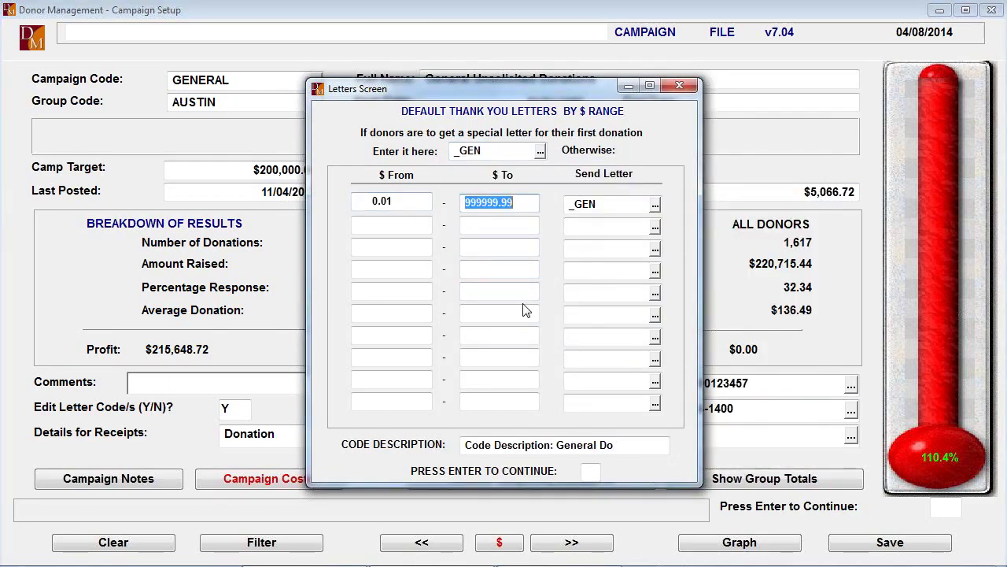
{"action": "key", "text": "Return"}
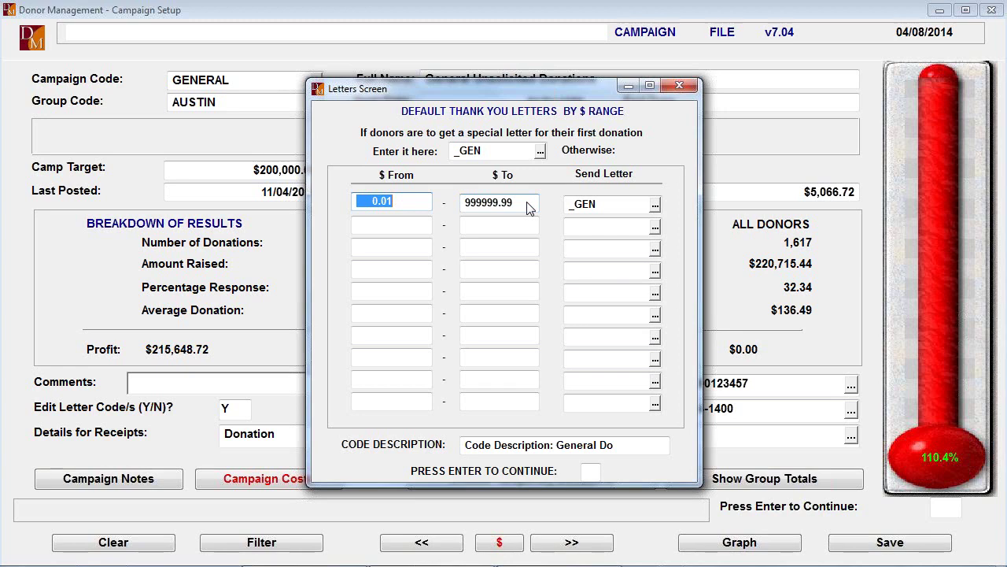
{"action": "key", "text": "Return"}
{"action": "key", "text": "Return"}
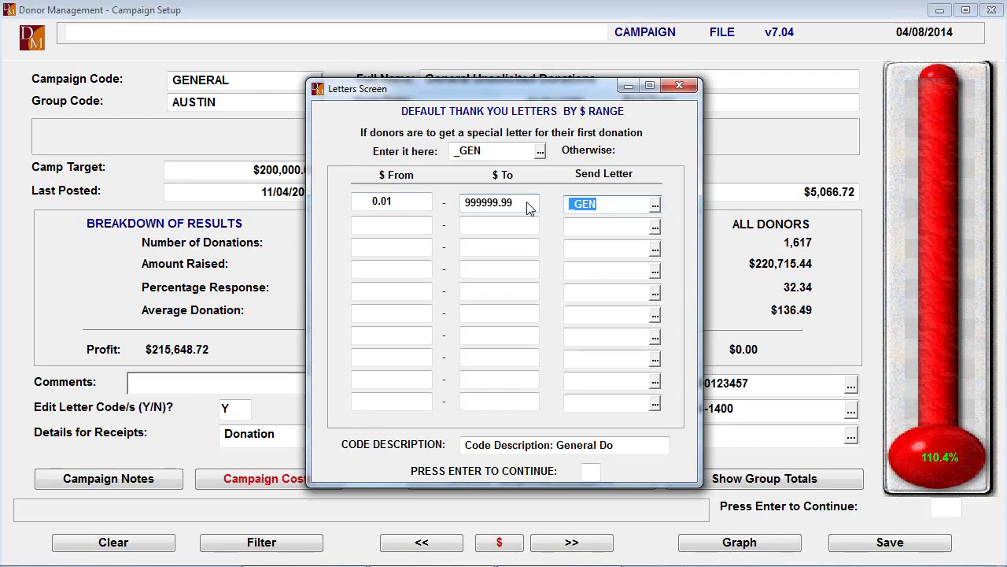
{"action": "key", "text": "Return"}
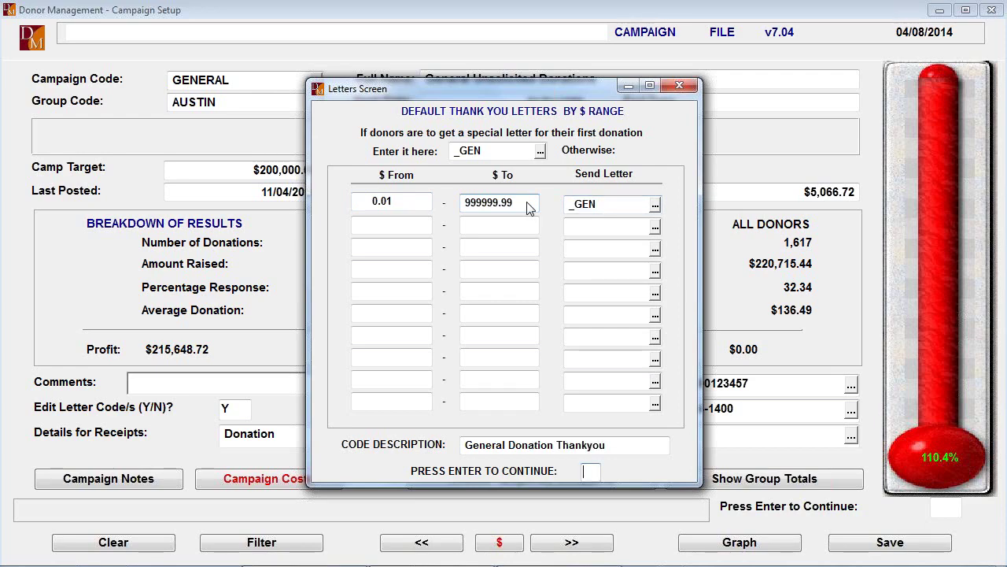
{"action": "key", "text": "Return"}
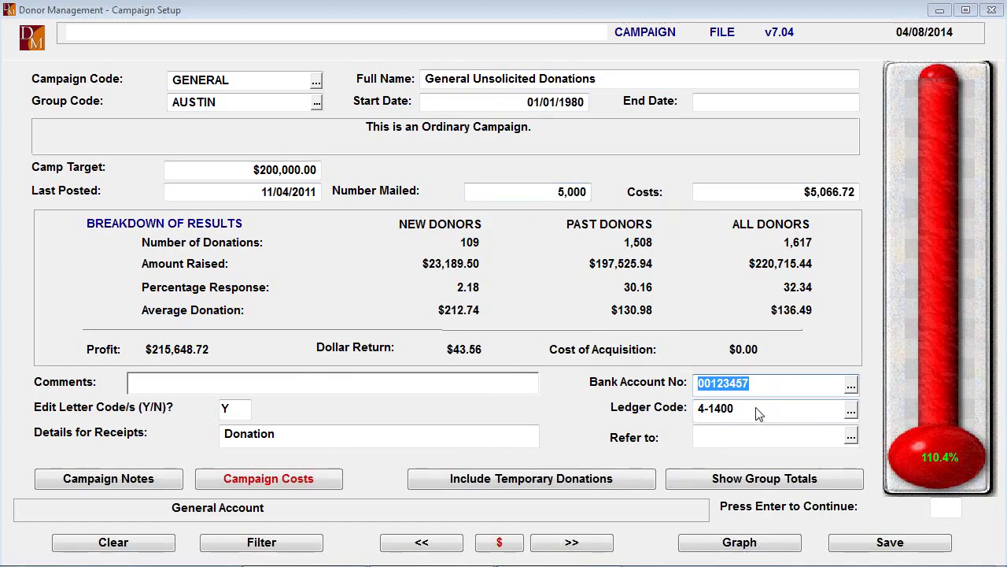
Check the list of ledger codes, keep Donations Received 4-1400, and inspect the details for receipts.
{"action": "key", "text": "Return"}
{"action": "left_click", "coordinate": [851, 411]}
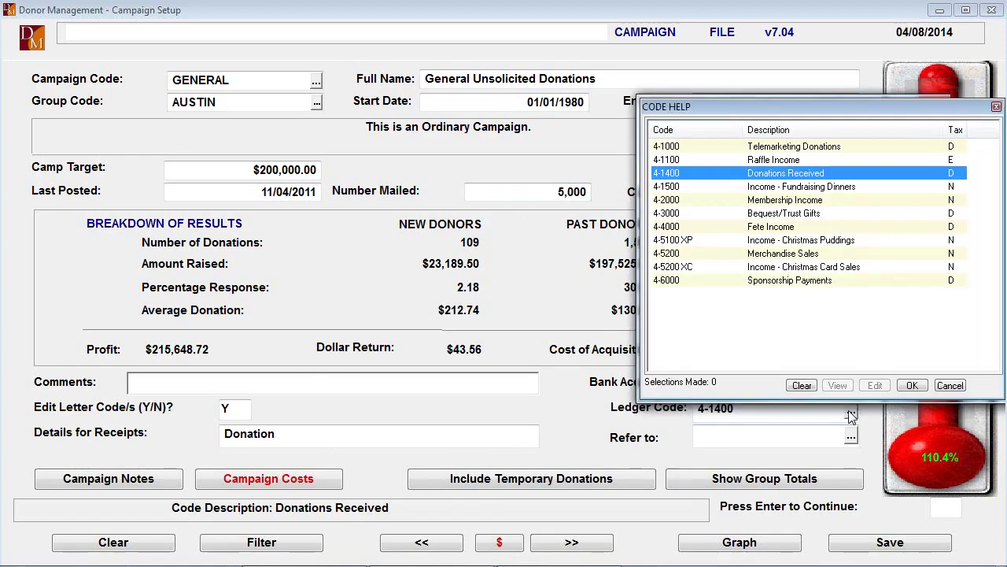
{"action": "left_click", "coordinate": [917, 385]}
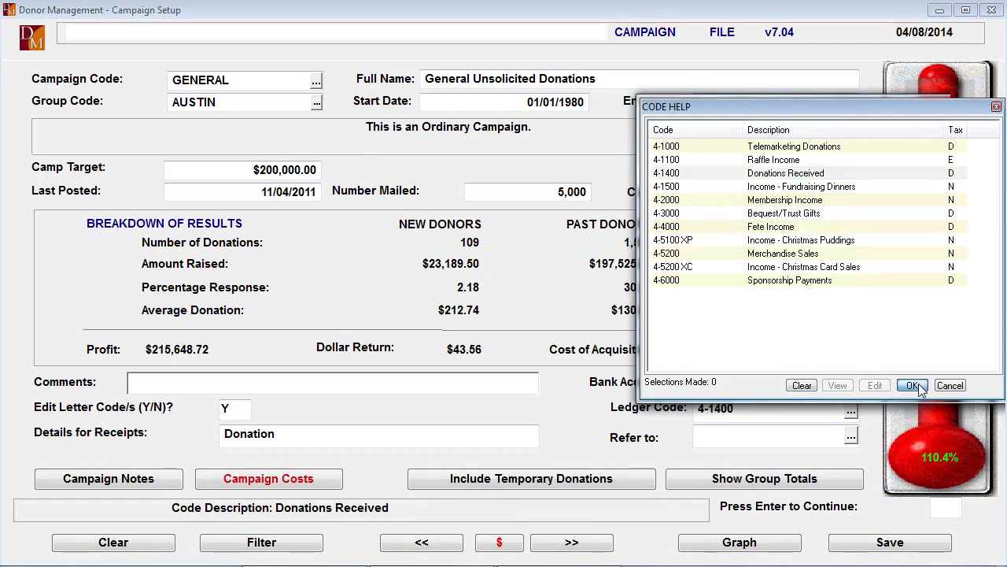
{"action": "left_click", "coordinate": [297, 434]}
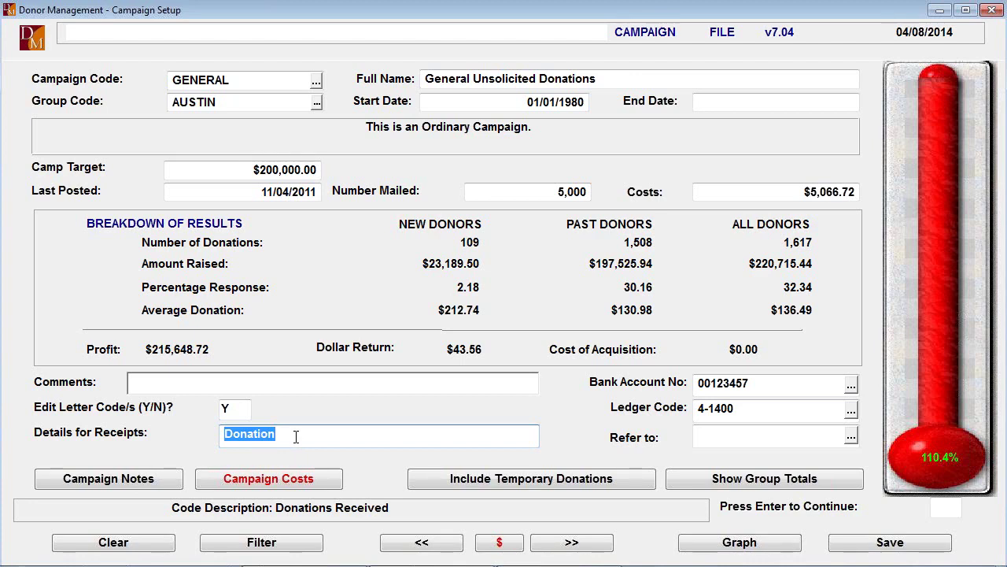
{"action": "left_click", "coordinate": [299, 434]}
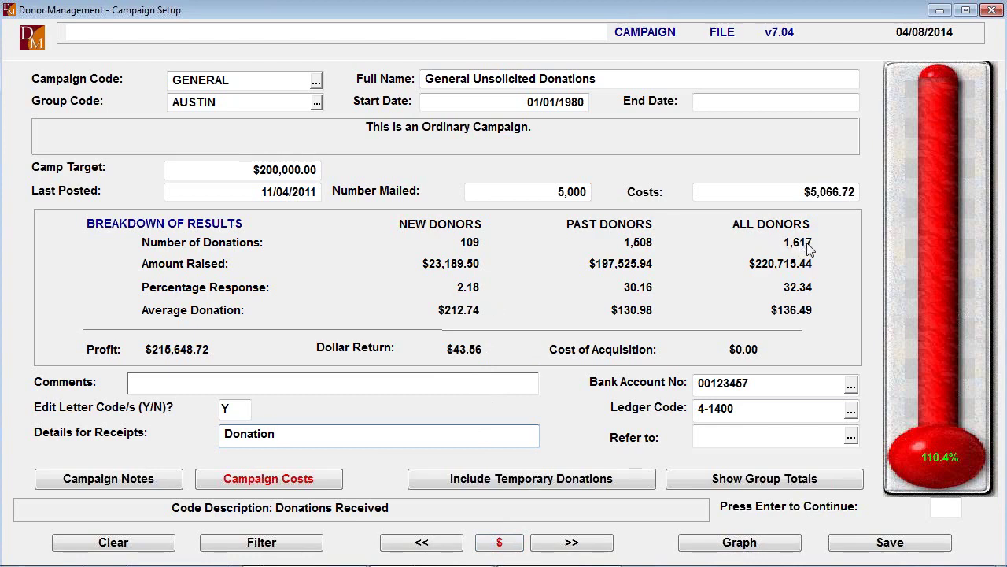
View the GENERAL campaign's donation history, yearly summary and campaign costs, and close the history.
{"action": "left_click", "coordinate": [497, 545]}
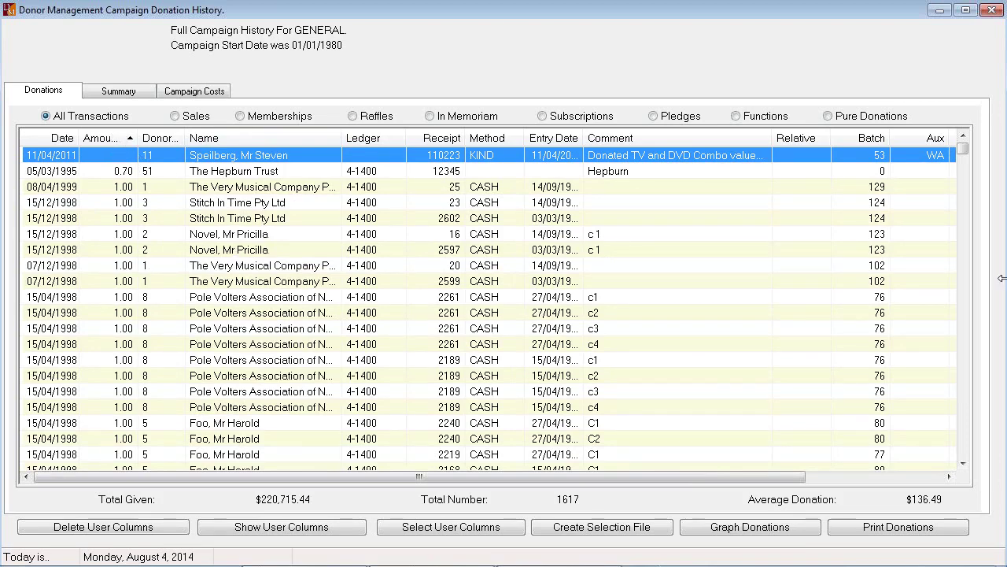
{"action": "left_click_drag", "start_coordinate": [962, 148], "coordinate": [962, 449]}
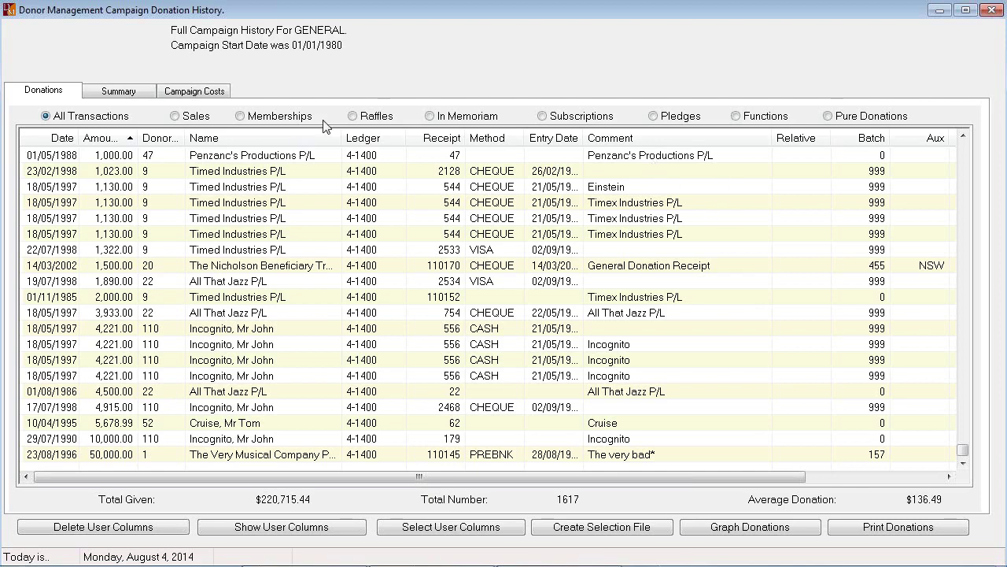
{"action": "left_click", "coordinate": [118, 92]}
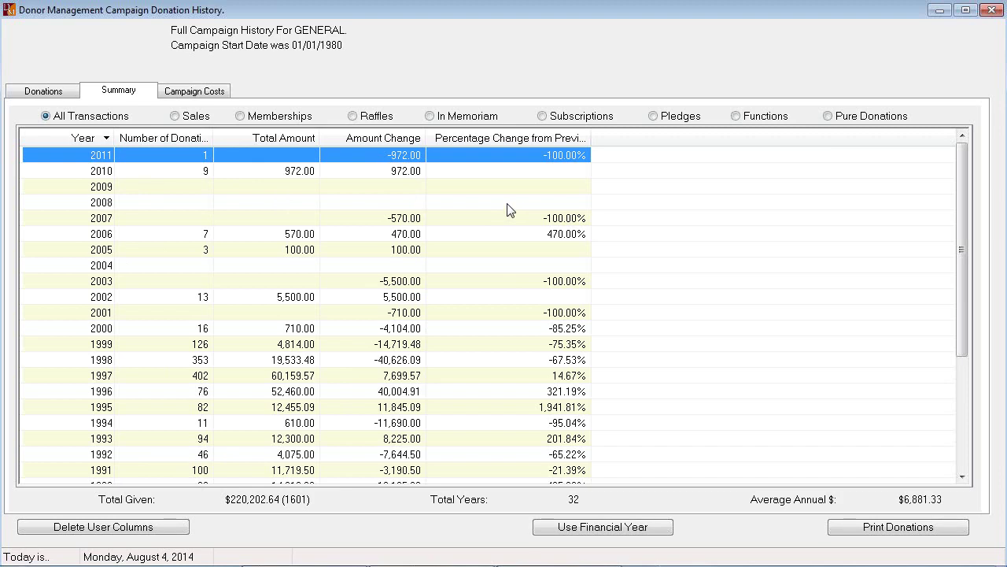
{"action": "left_click", "coordinate": [206, 93]}
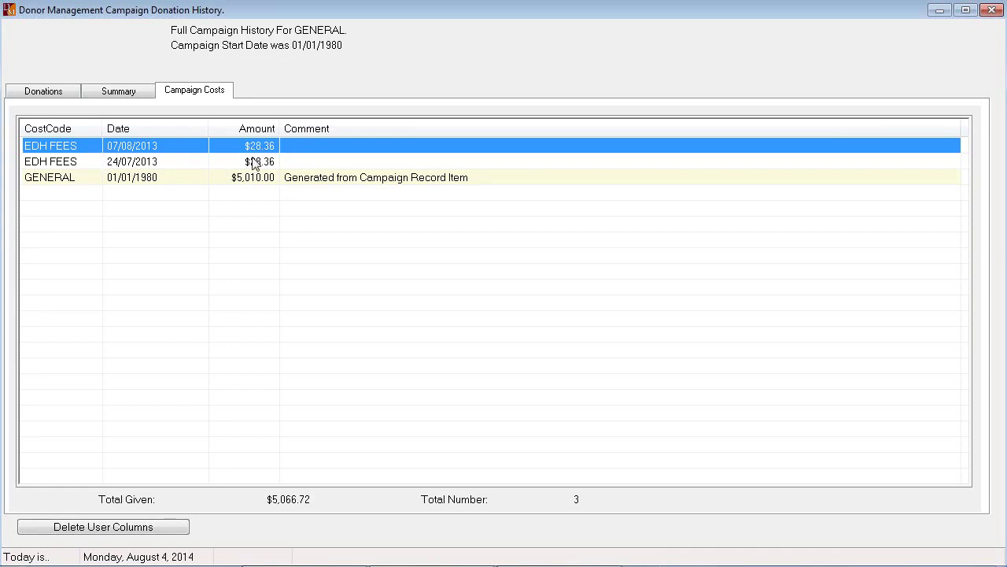
{"action": "left_click", "coordinate": [995, 9]}
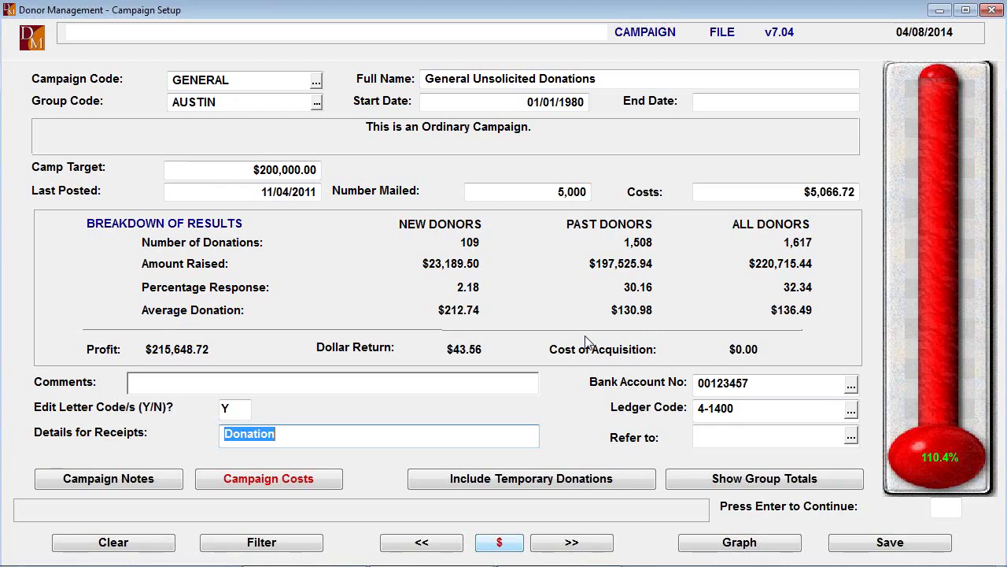
Save the GENERAL campaign, accepting its default thank-you letter settings.
{"action": "left_click", "coordinate": [247, 80]}
{"action": "left_click", "coordinate": [244, 77]}
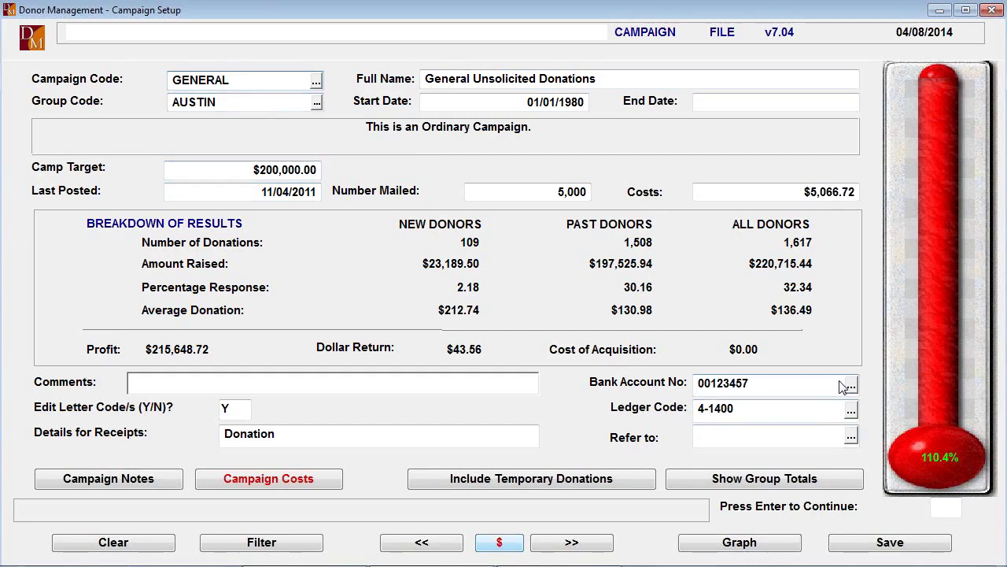
{"action": "left_click", "coordinate": [881, 547]}
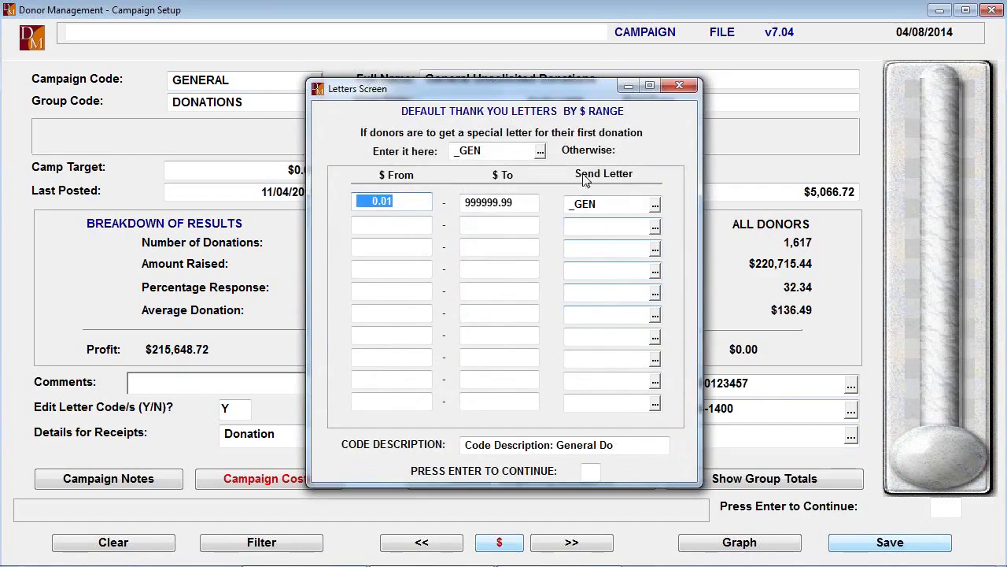
{"action": "key", "text": "Return"}
{"action": "key", "text": "Return"}
{"action": "key", "text": "Return"}
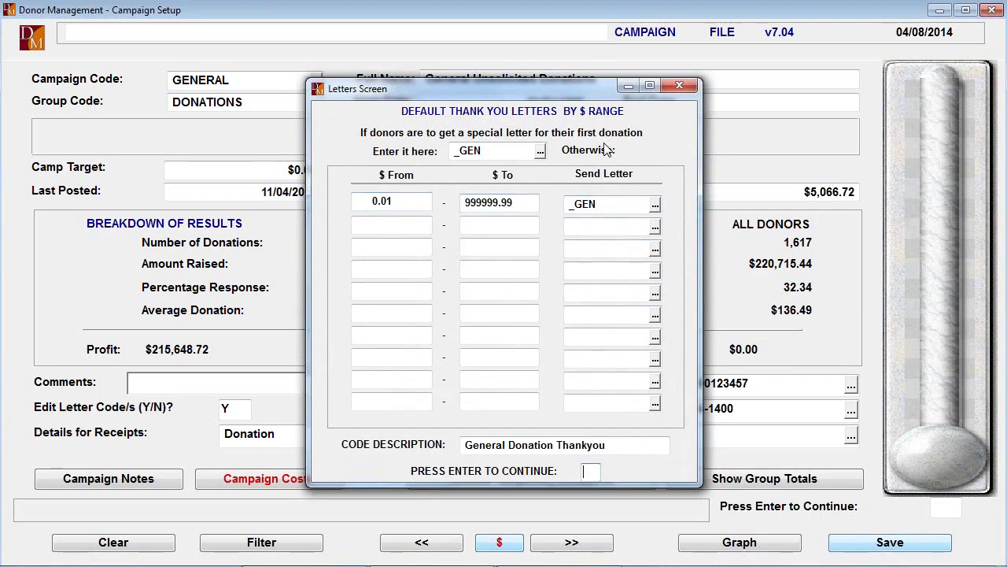
{"action": "key", "text": "Return"}
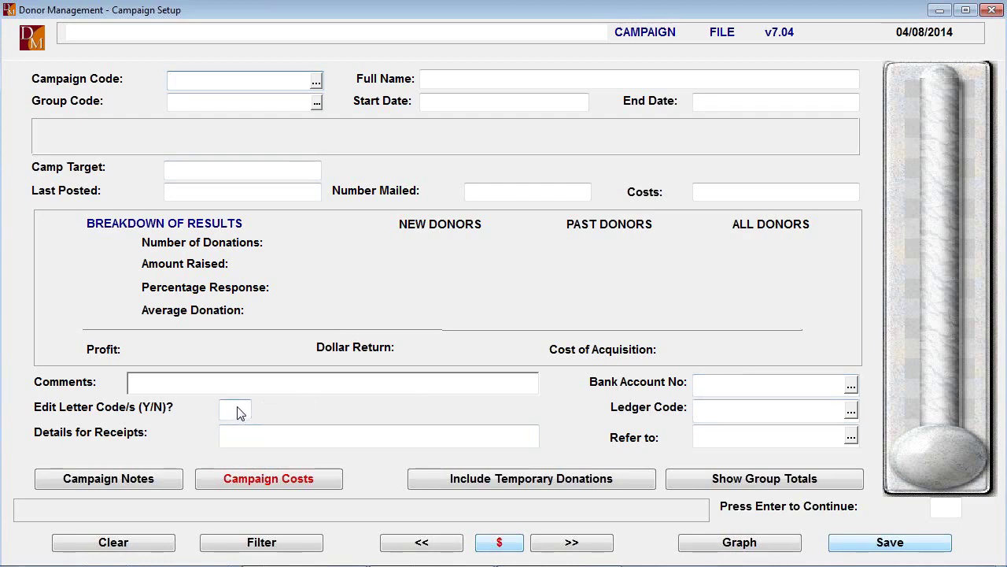
Exit the campaign setup and return to the system's start page.
{"action": "left_click", "coordinate": [881, 545]}
{"action": "key", "text": "Escape"}
{"action": "left_click", "coordinate": [37, 97]}
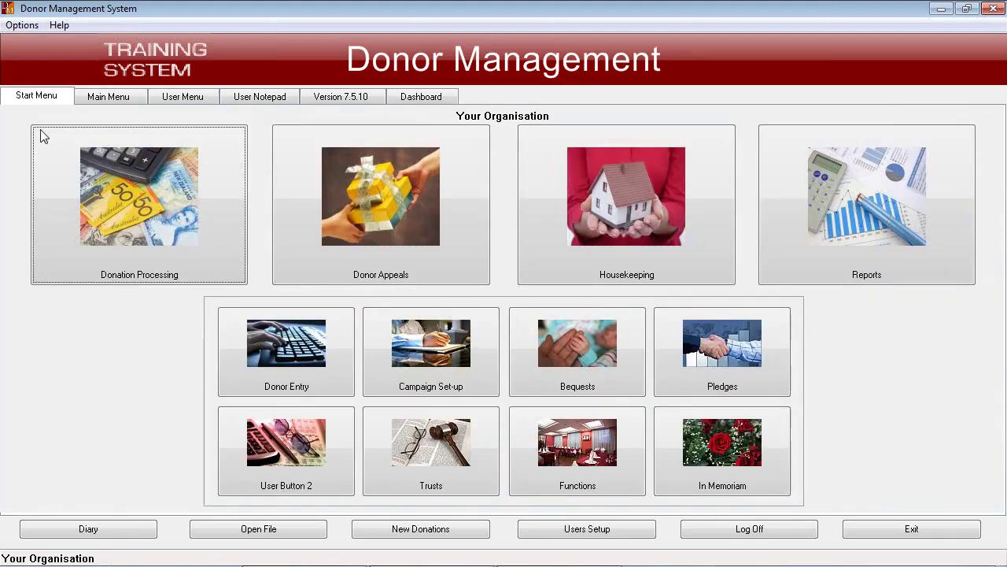